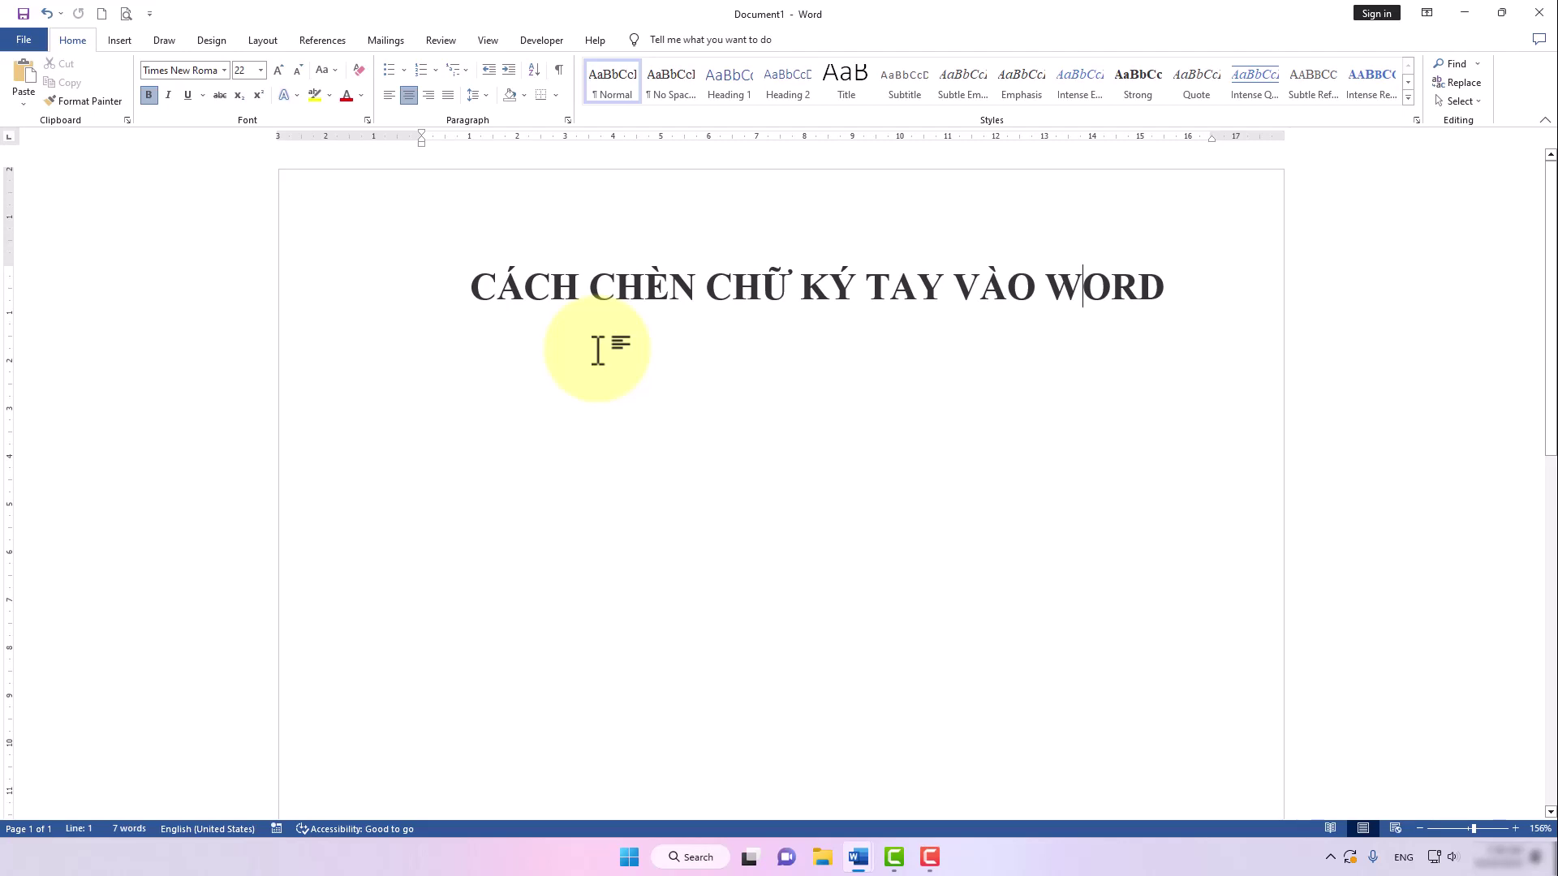
# Minimize the 'CÁCH CHÈN CHỮ KÝ TAY VÀO WORD' Word window to reveal the desktop.
pyautogui.click(1463, 10)
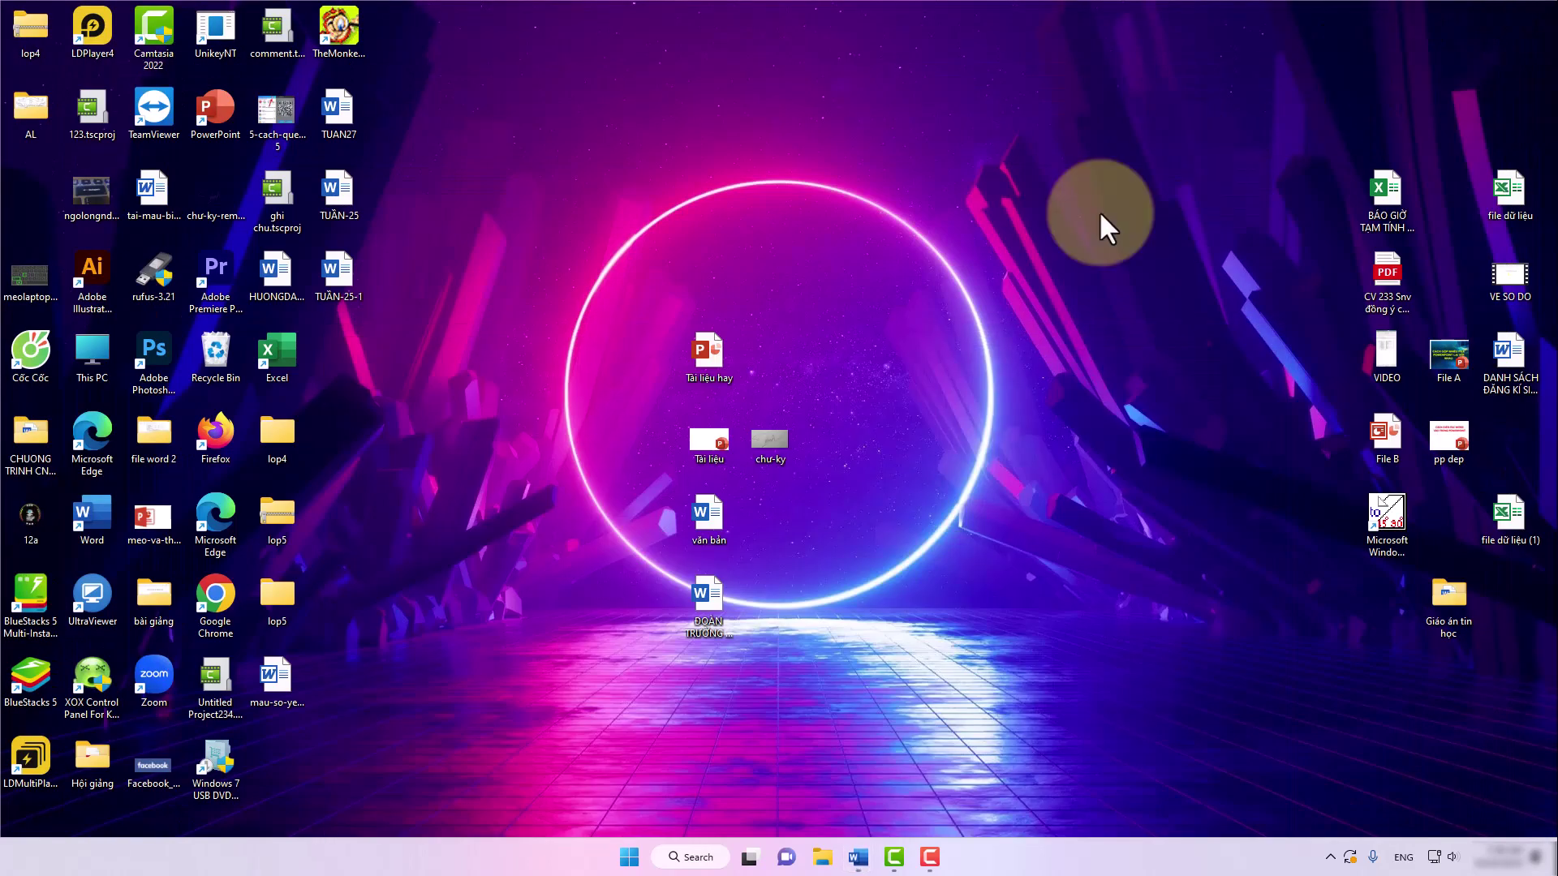
pyautogui.doubleClick(781, 438)
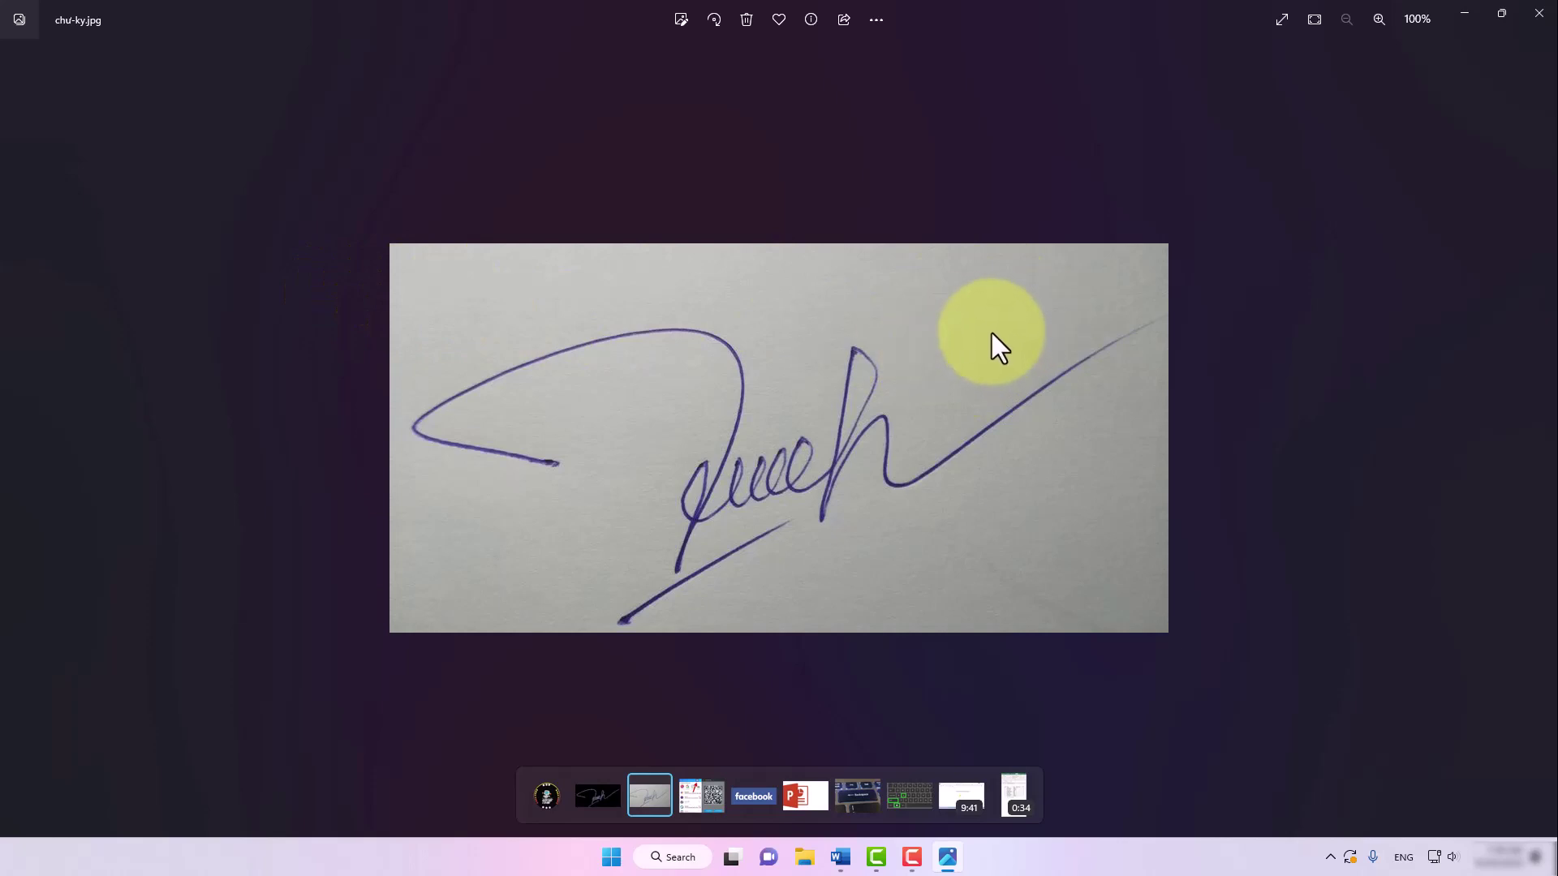
pyautogui.click(1539, 13)
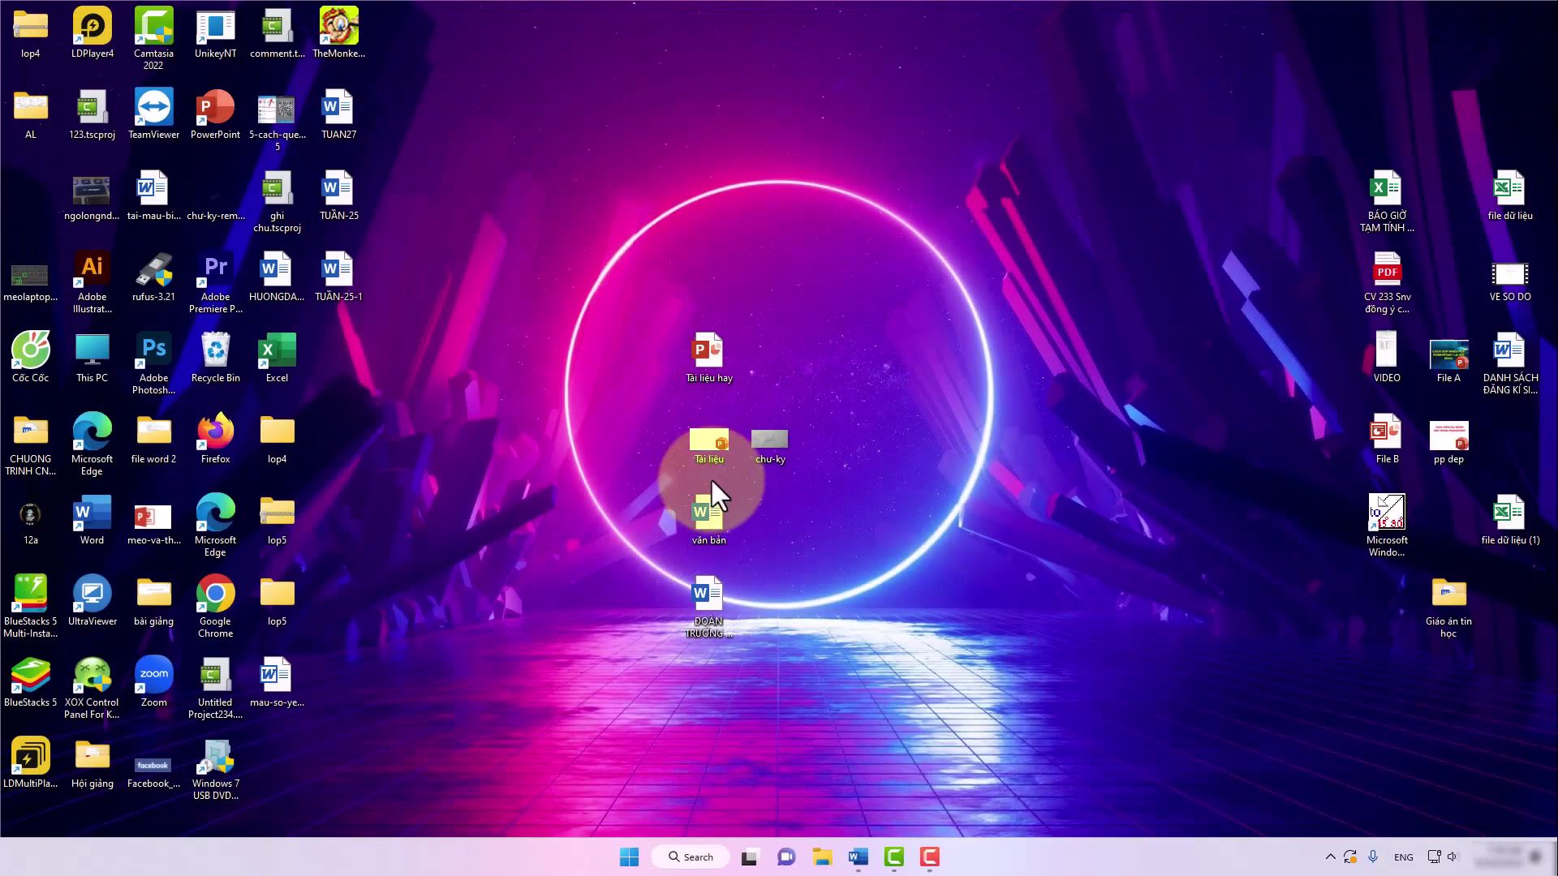
# Launch Google Chrome and go to remove.bg.
pyautogui.doubleClick(219, 586)
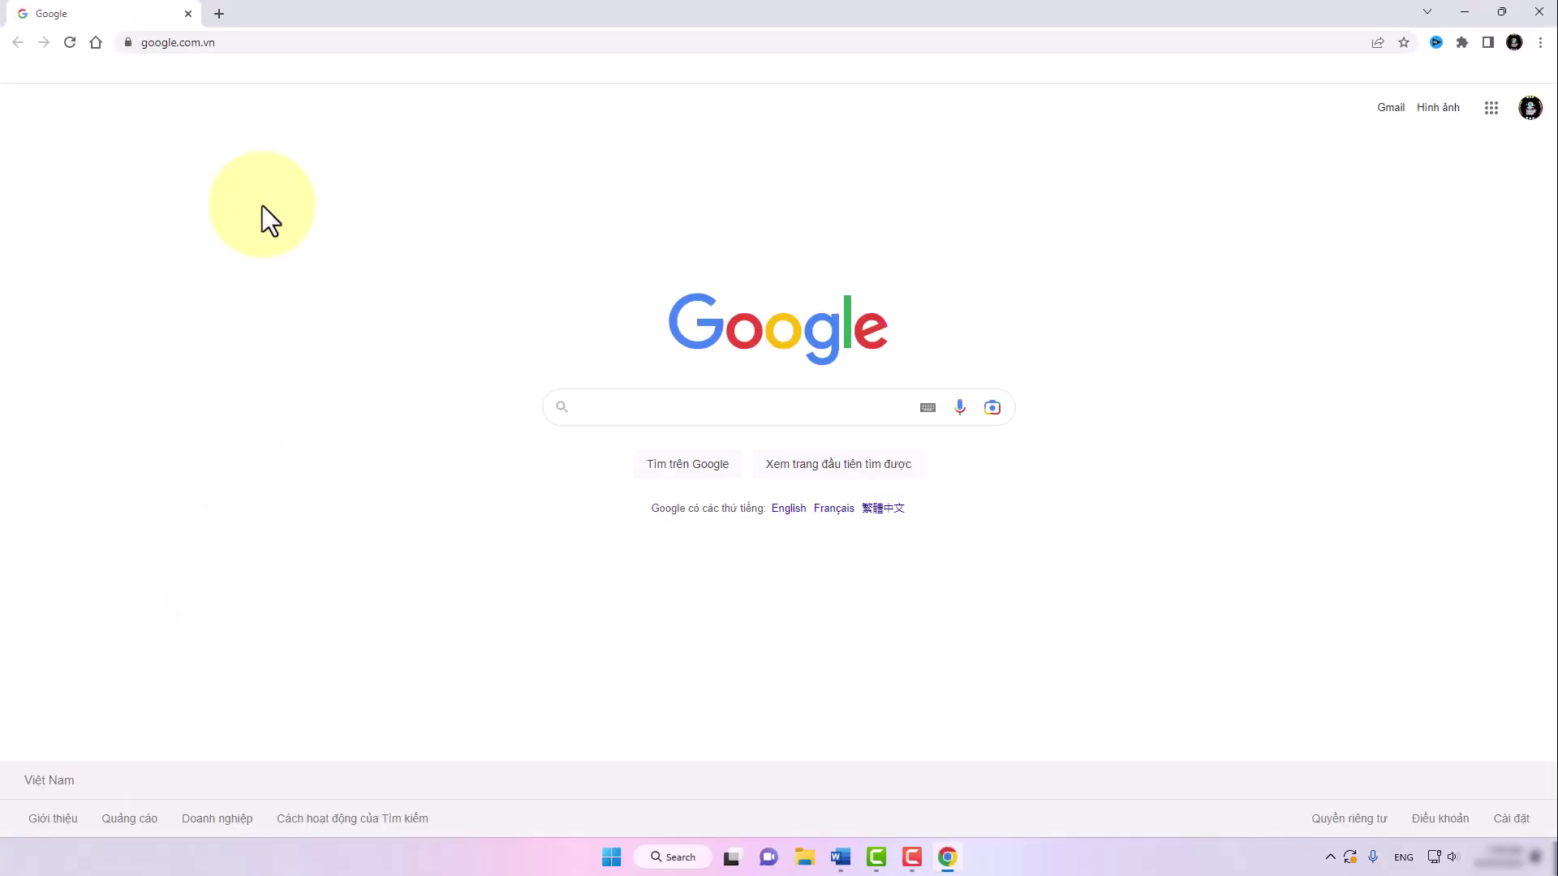
pyautogui.click(263, 44)
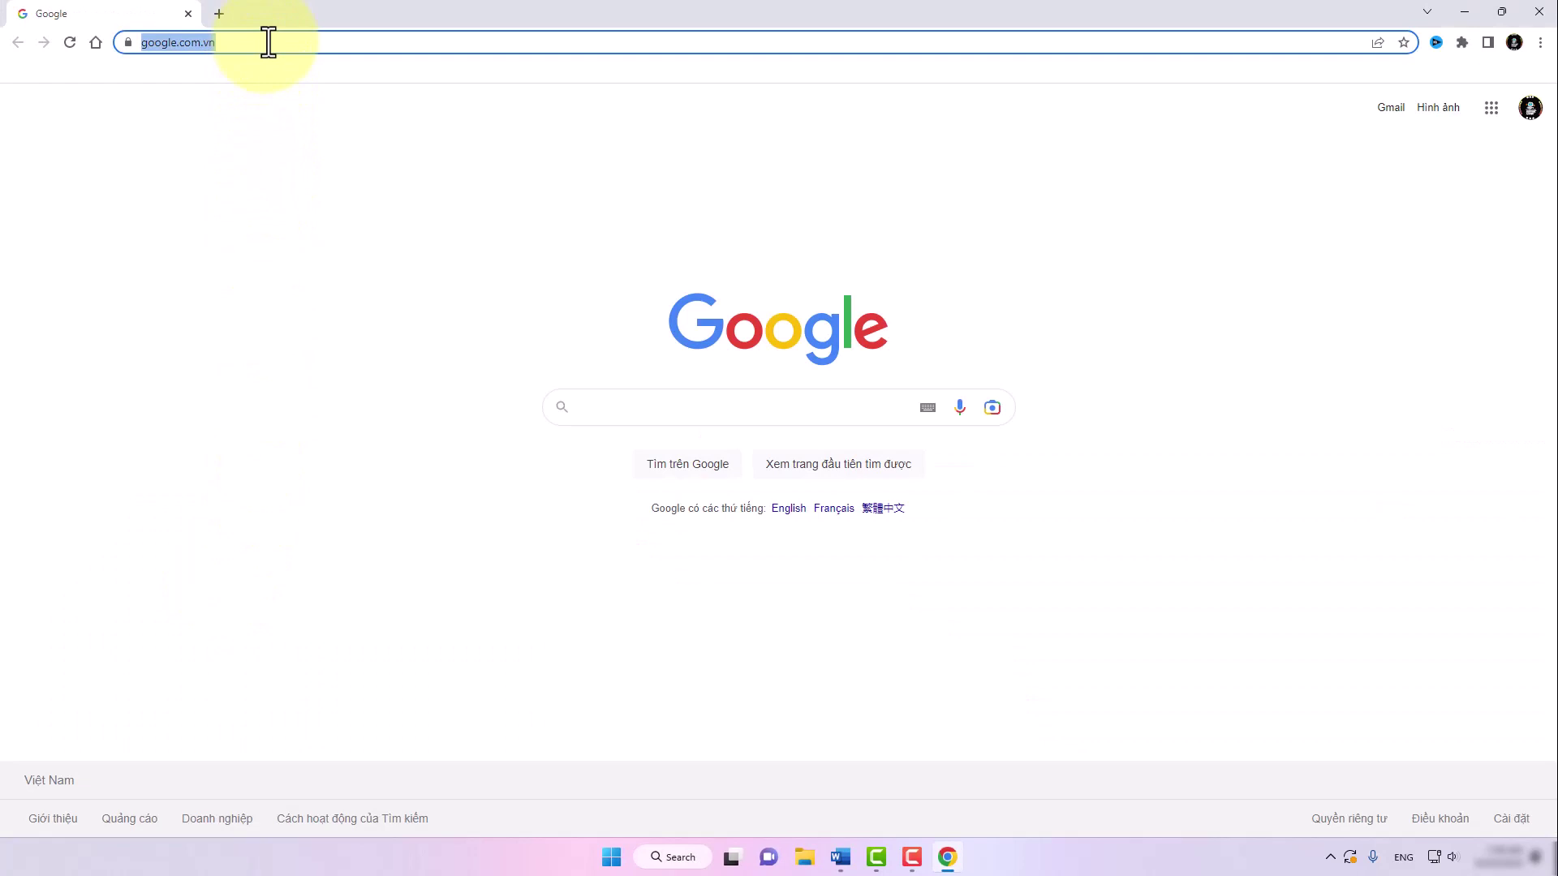
pyautogui.write('re')
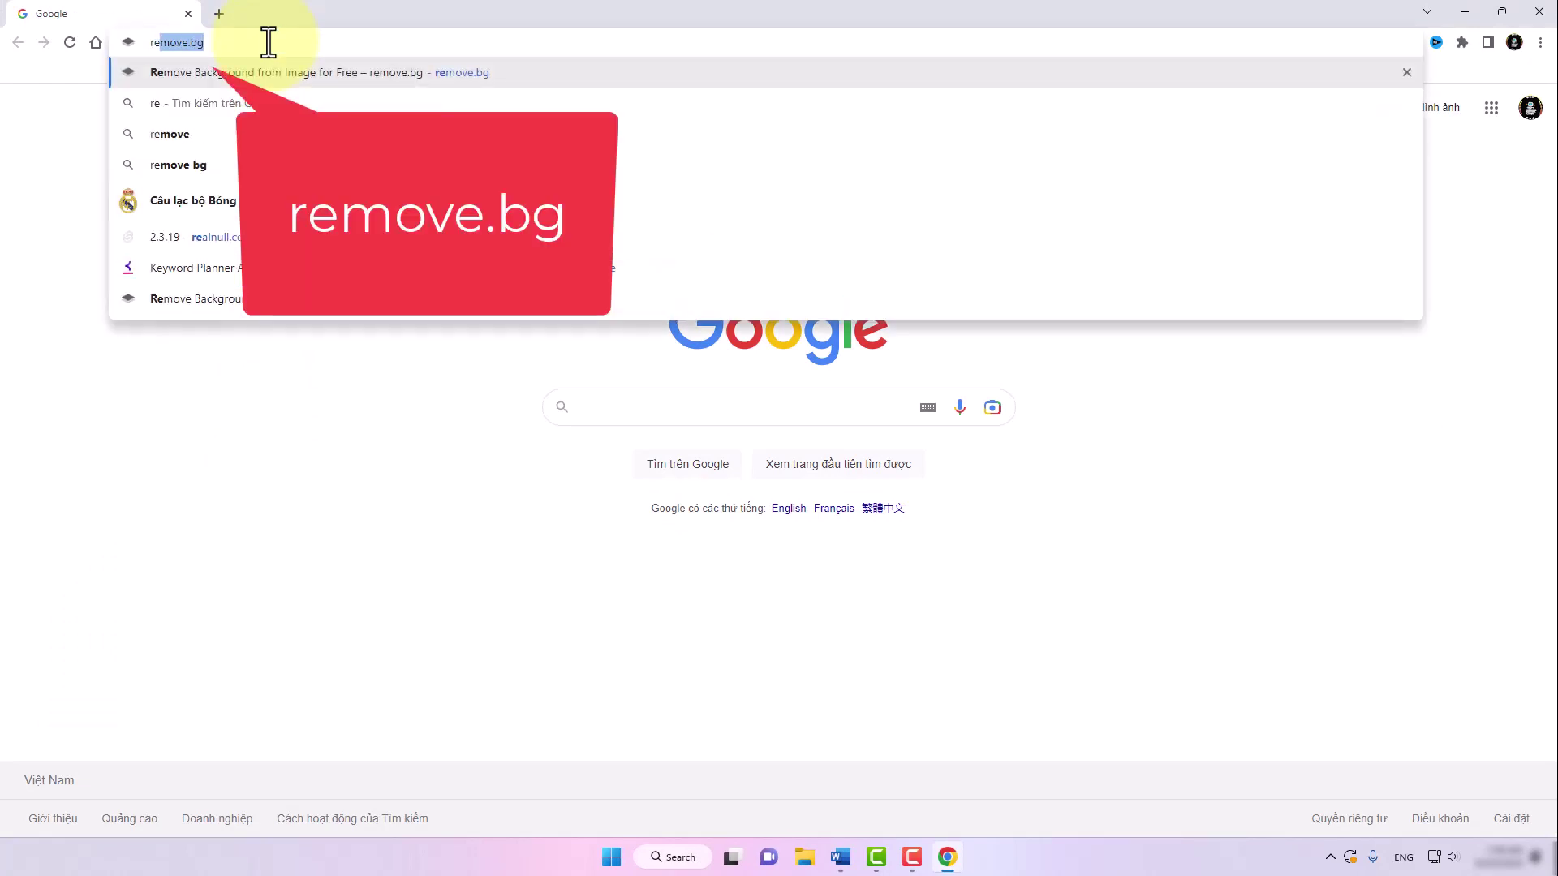
pyautogui.write('move.bg')
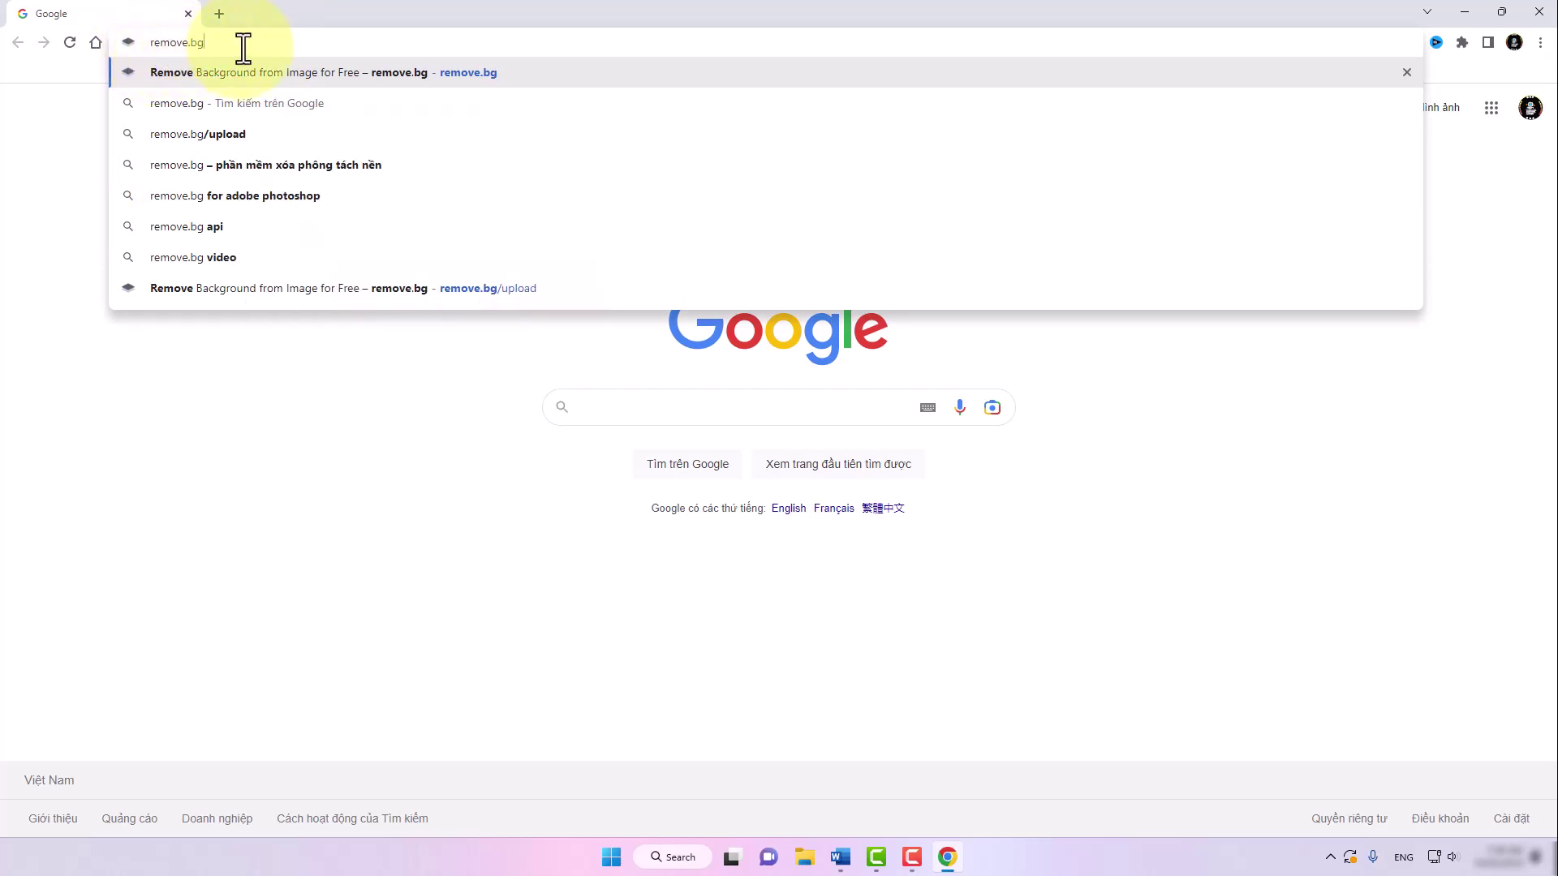
pyautogui.press('Return')
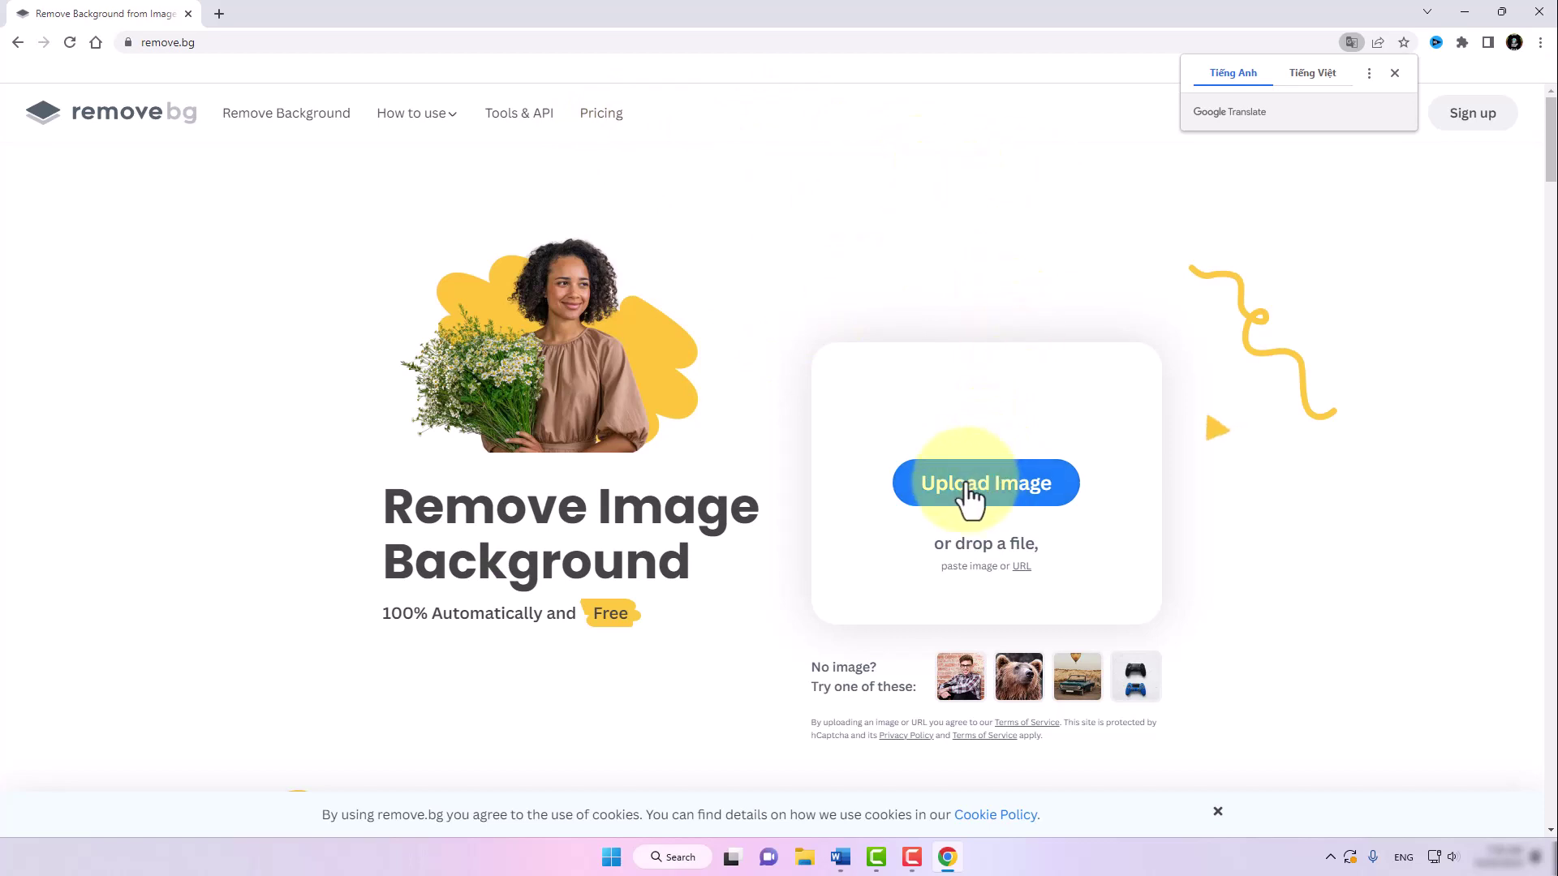
# Upload the chu-ky signature image from the Desktop to remove.bg.
pyautogui.click(1016, 486)
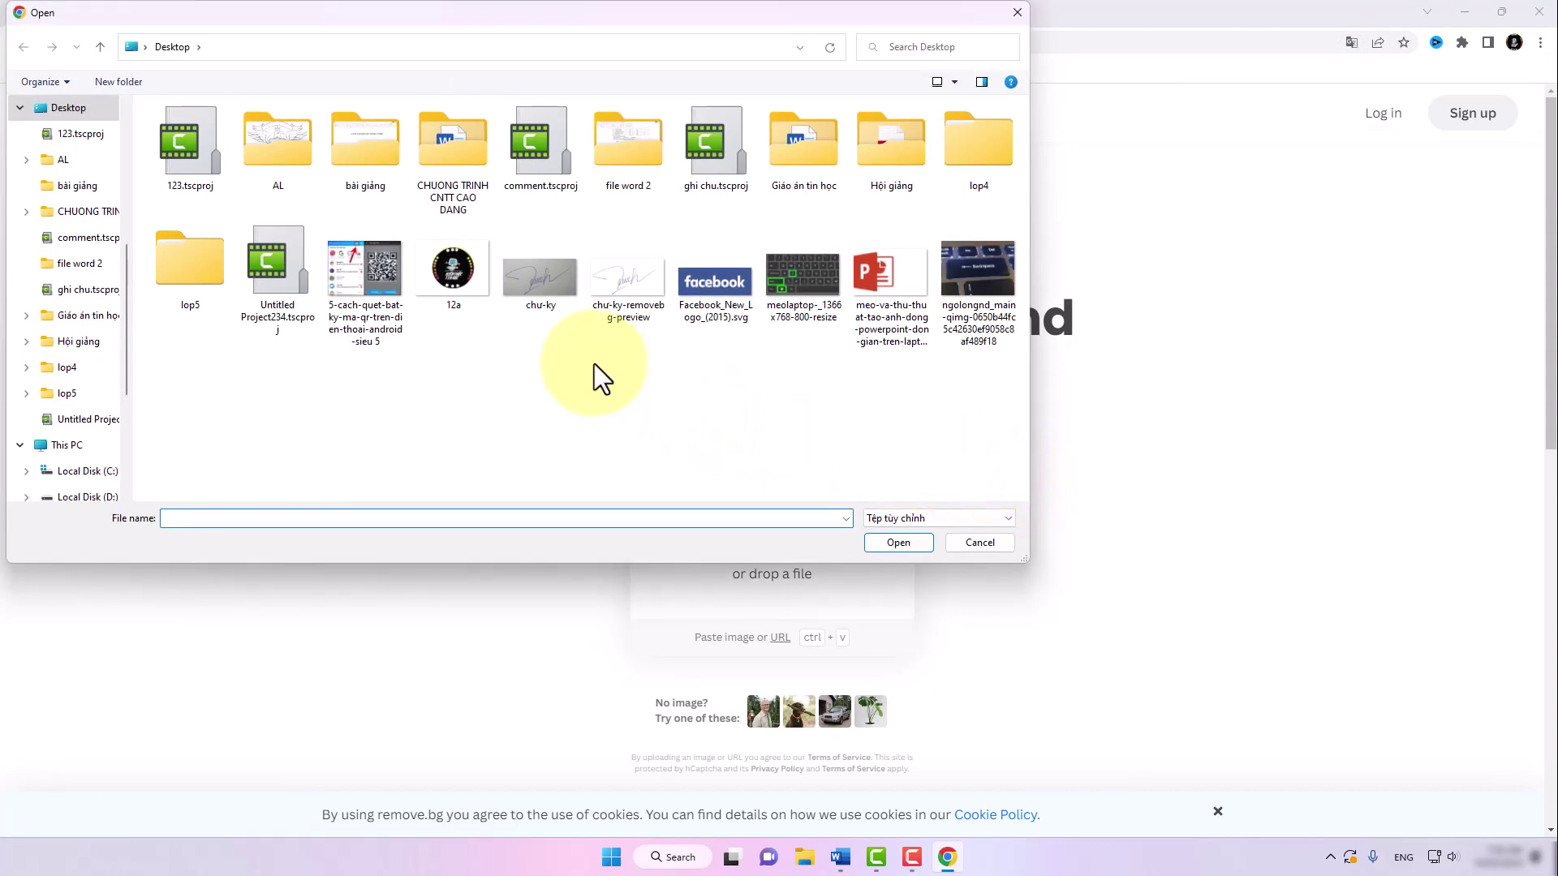
pyautogui.click(547, 276)
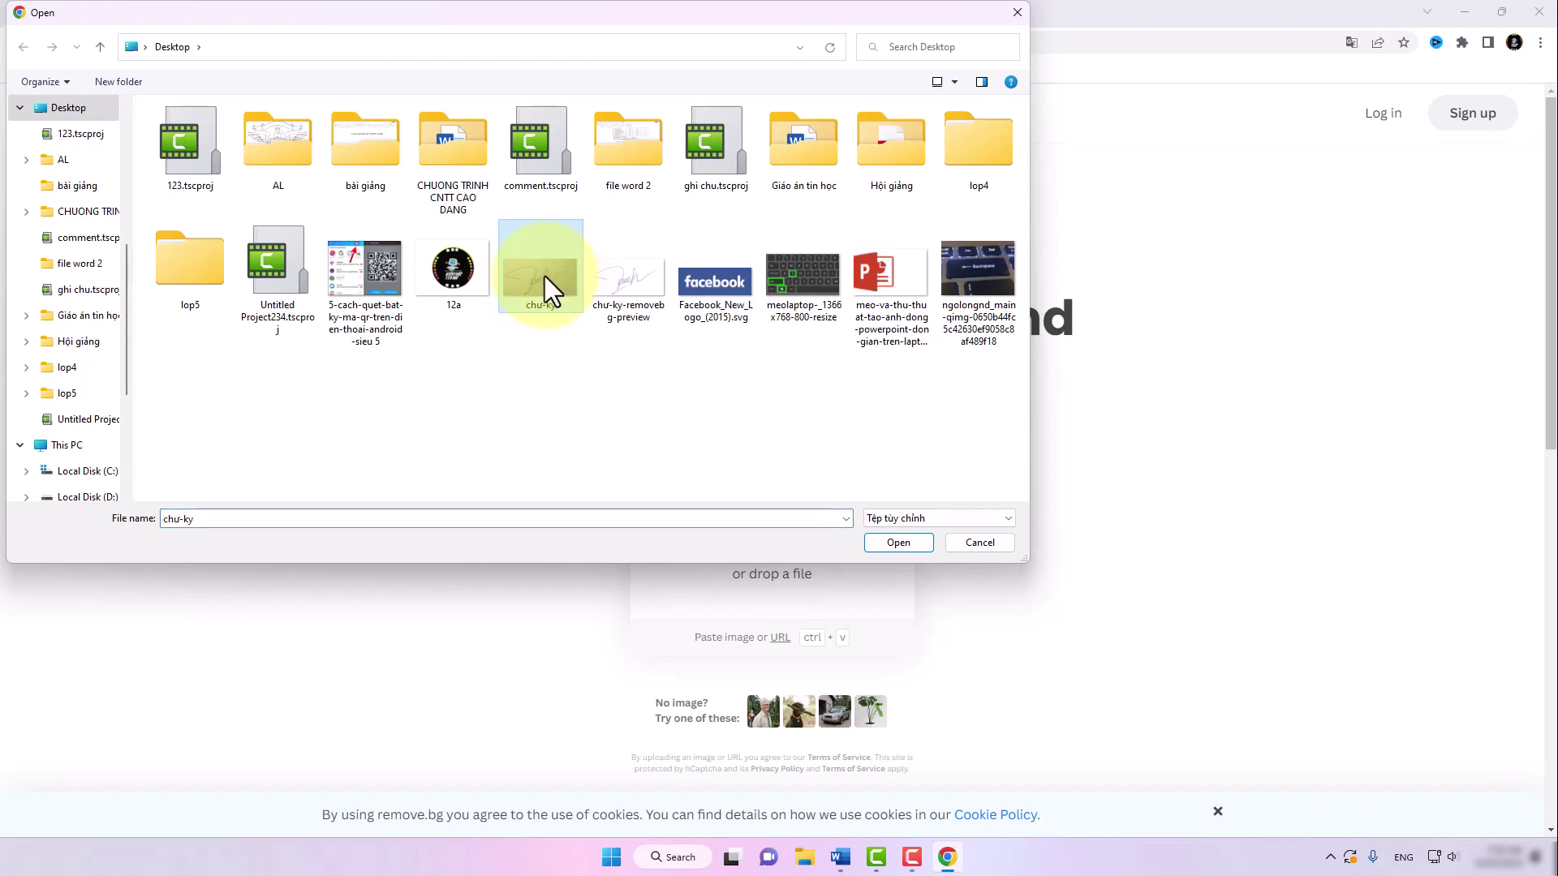
pyautogui.click(899, 542)
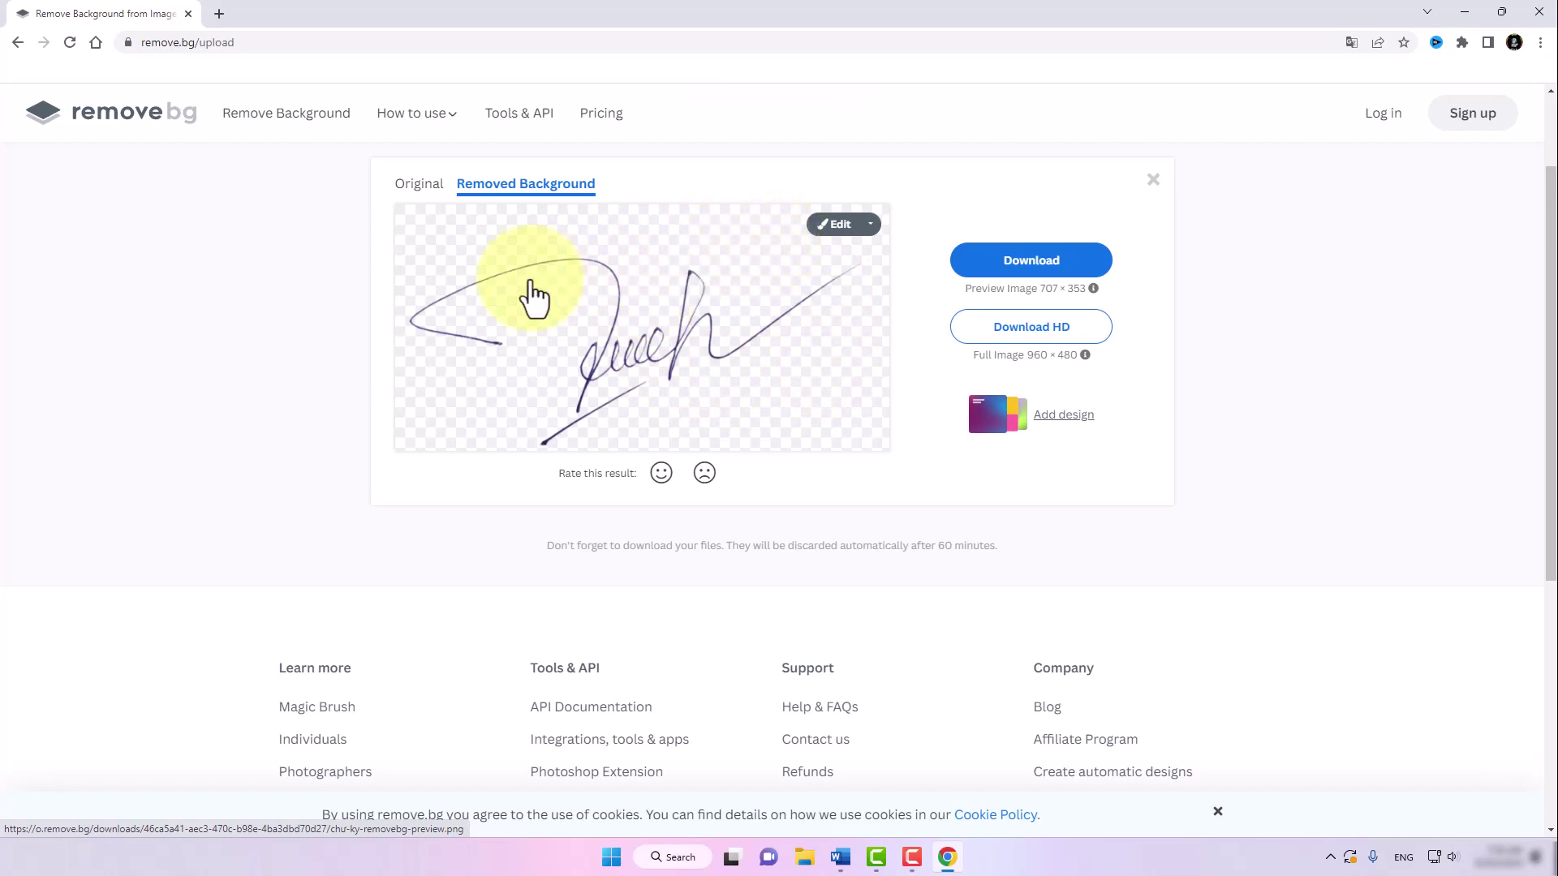
# Download the background-free signature as chu-ky-removebg-preview (1).png and confirm it's in the folder.
pyautogui.scroll(-2, 532, 295)
pyautogui.scroll(2, 560, 296)
pyautogui.click(1039, 271)
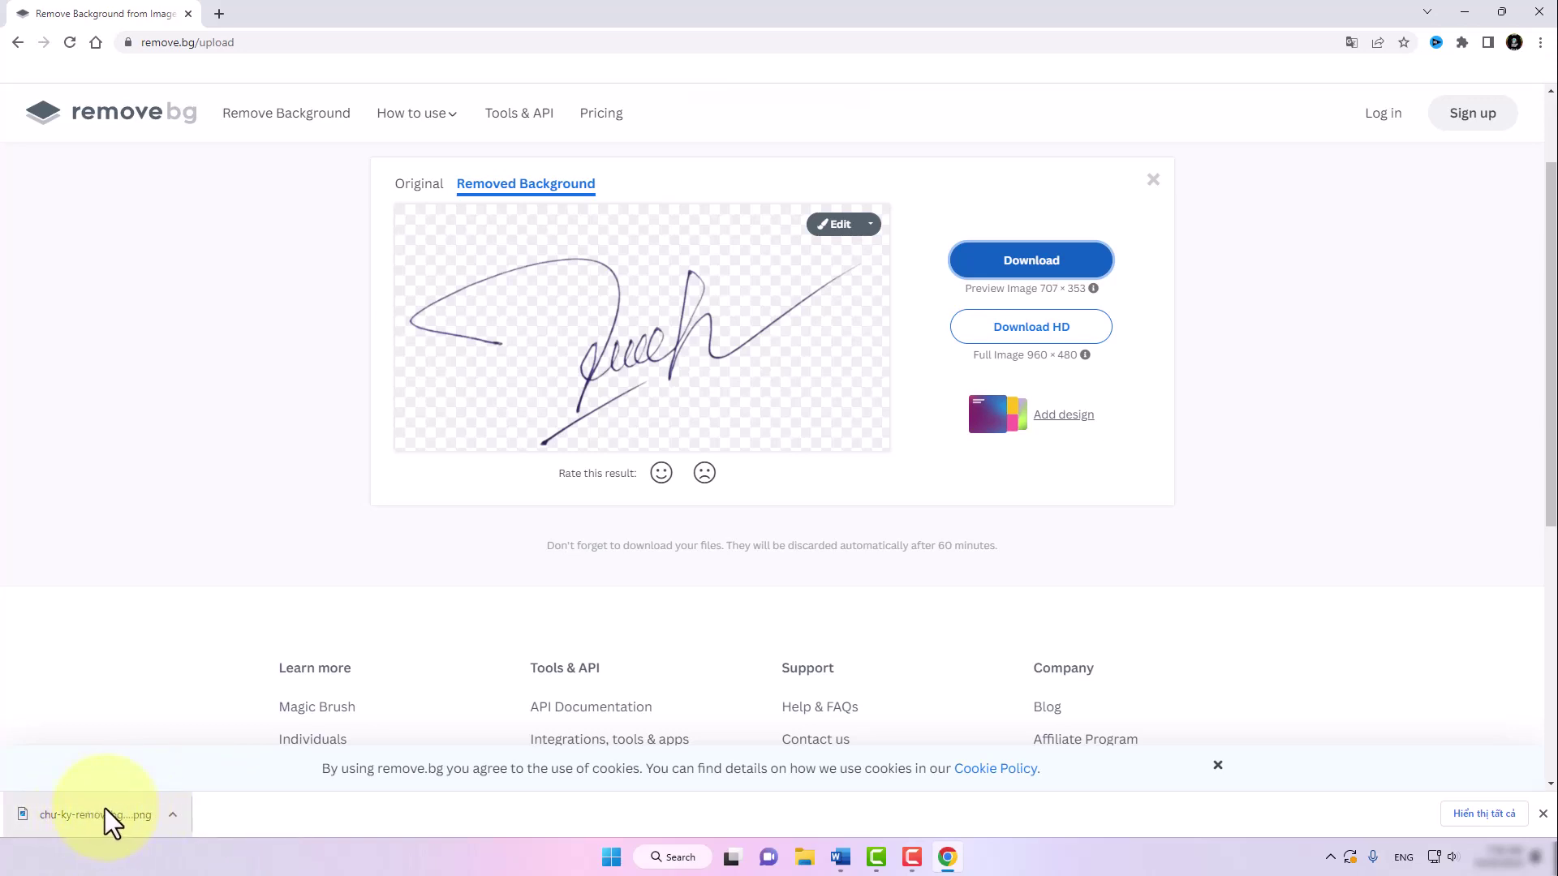
pyautogui.rightClick(79, 814)
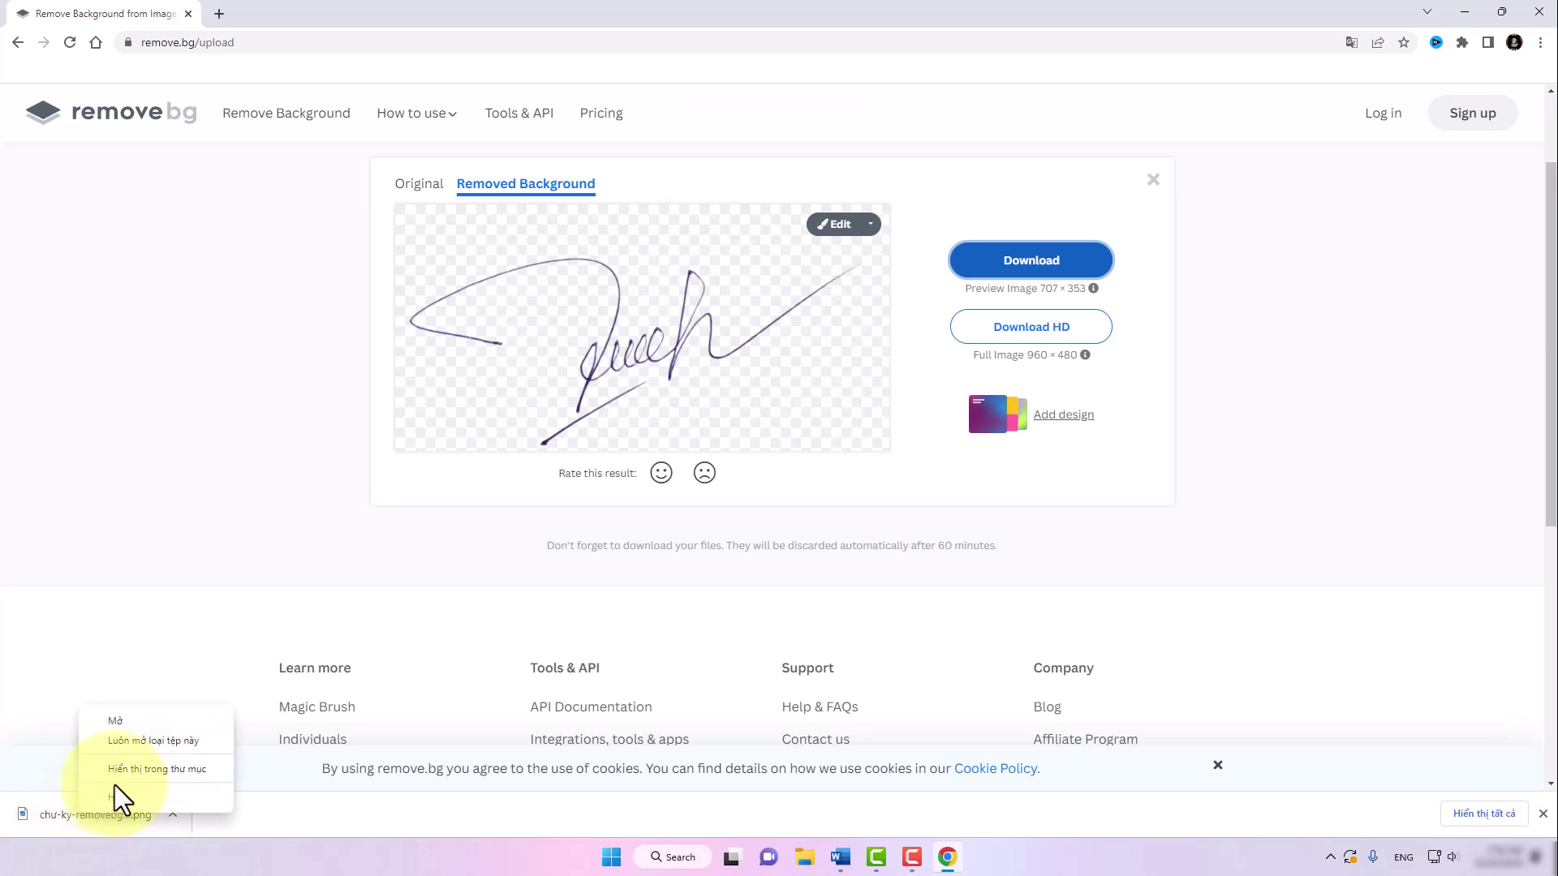
pyautogui.click(158, 776)
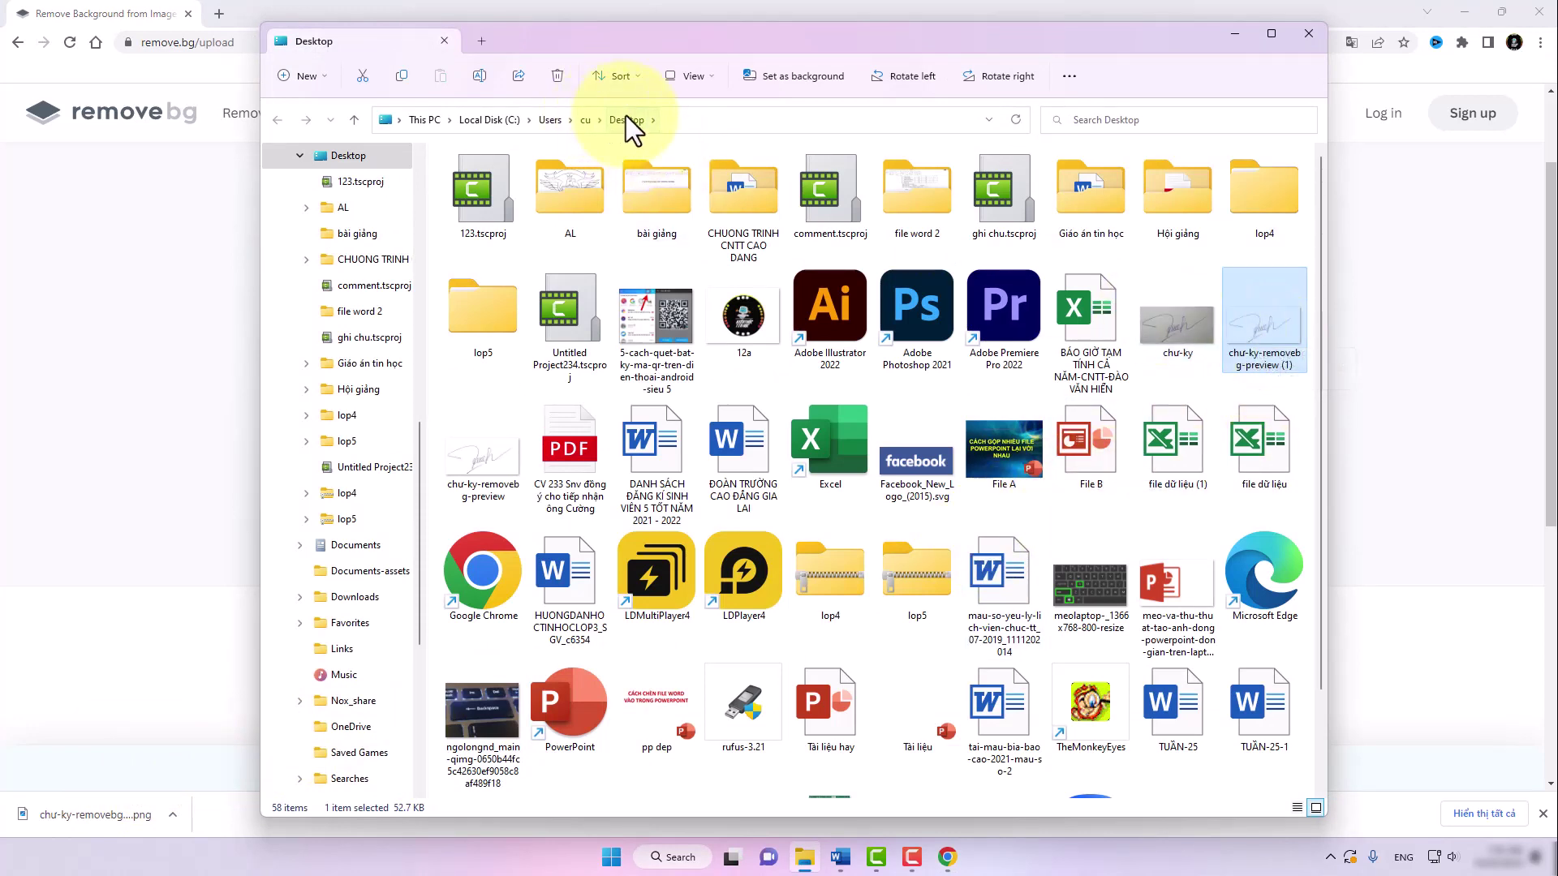
pyautogui.click(1308, 34)
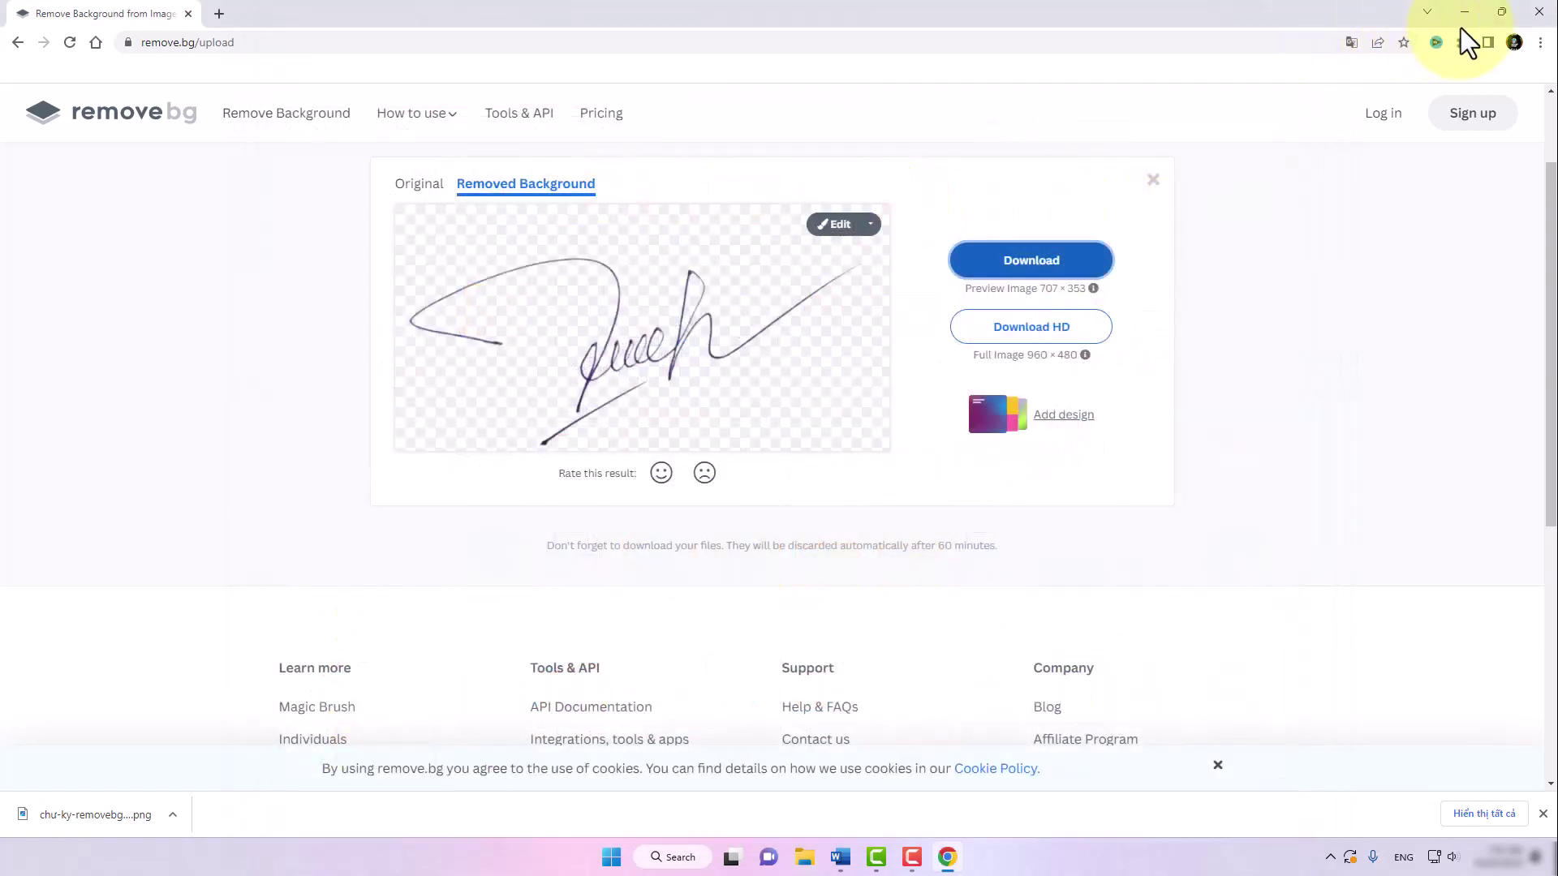
# Switch back to the DANH SÁCH ĐĂNG KÍ SINH VIÊN 5 TỐT document at the BÍ THƯ area.
pyautogui.click(1465, 12)
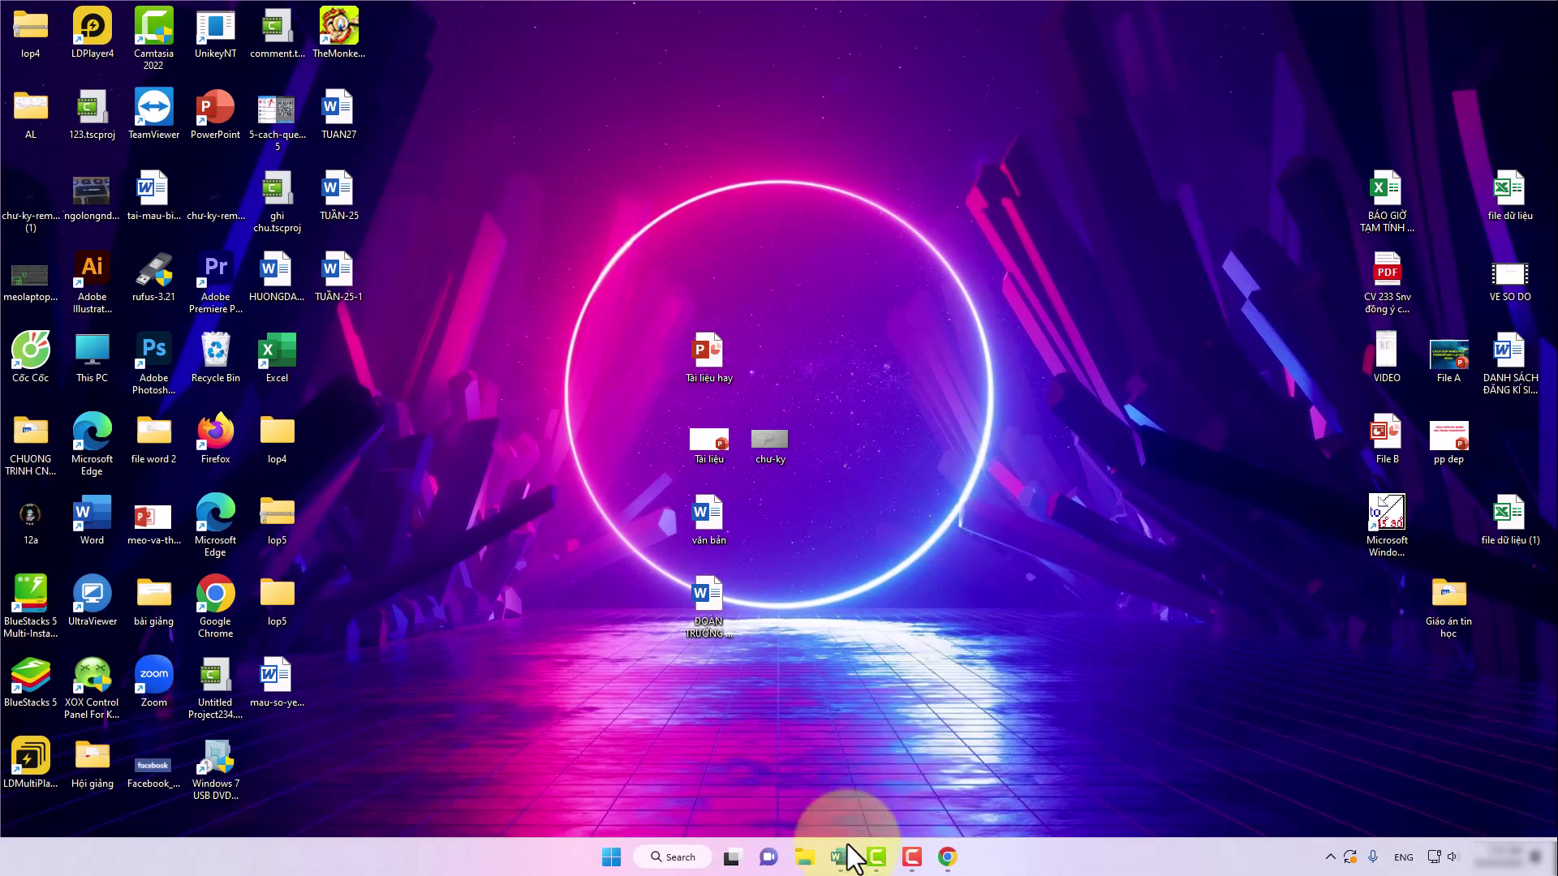
pyautogui.moveTo(840, 857)
pyautogui.click(772, 775)
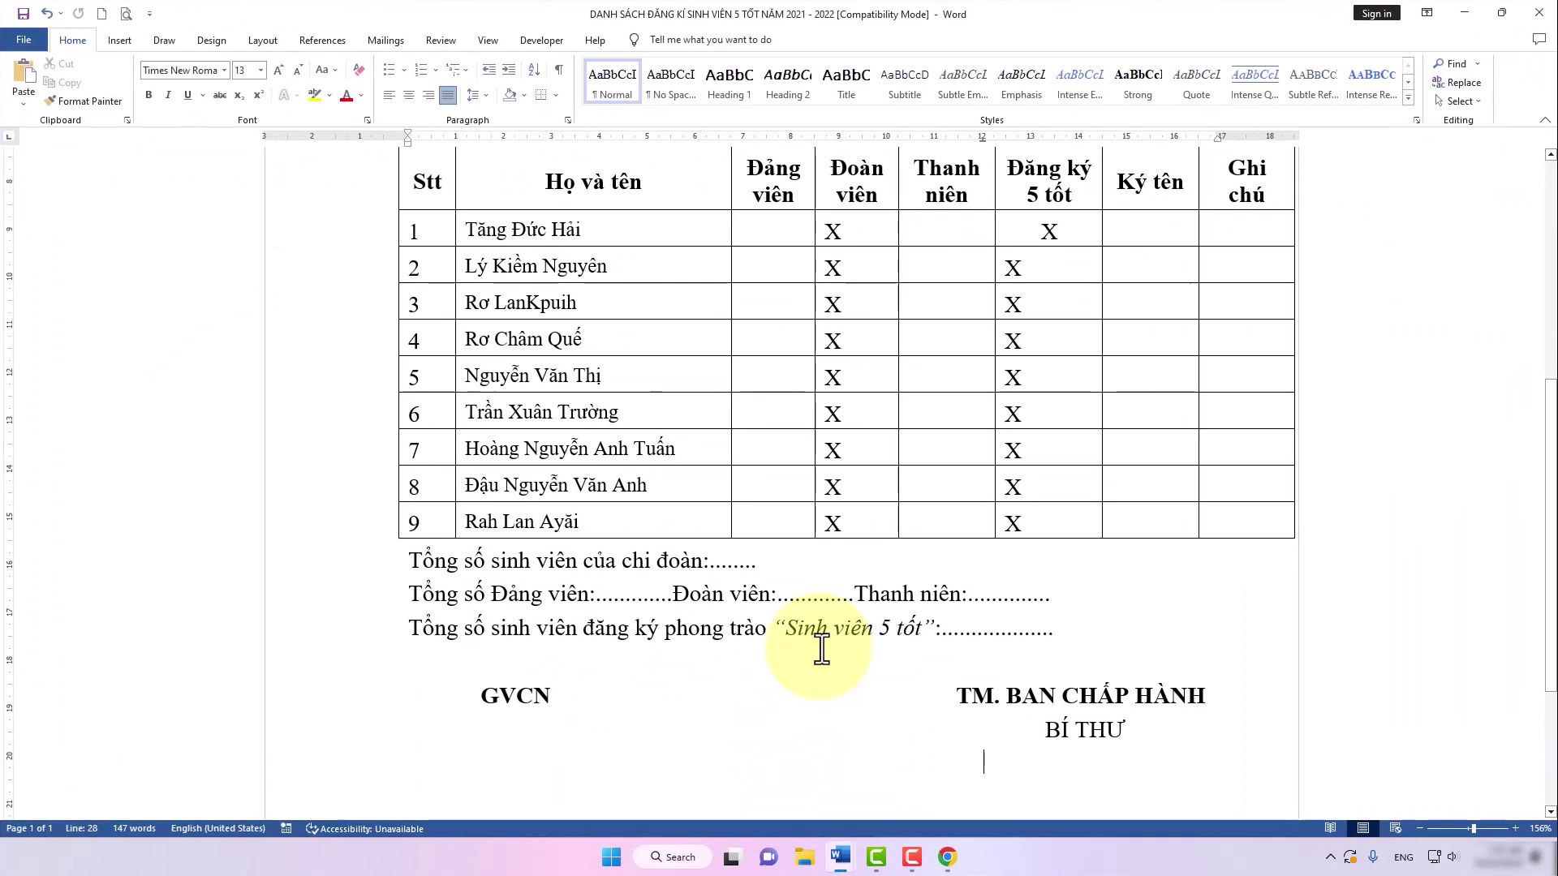
pyautogui.scroll(-3, 901, 454)
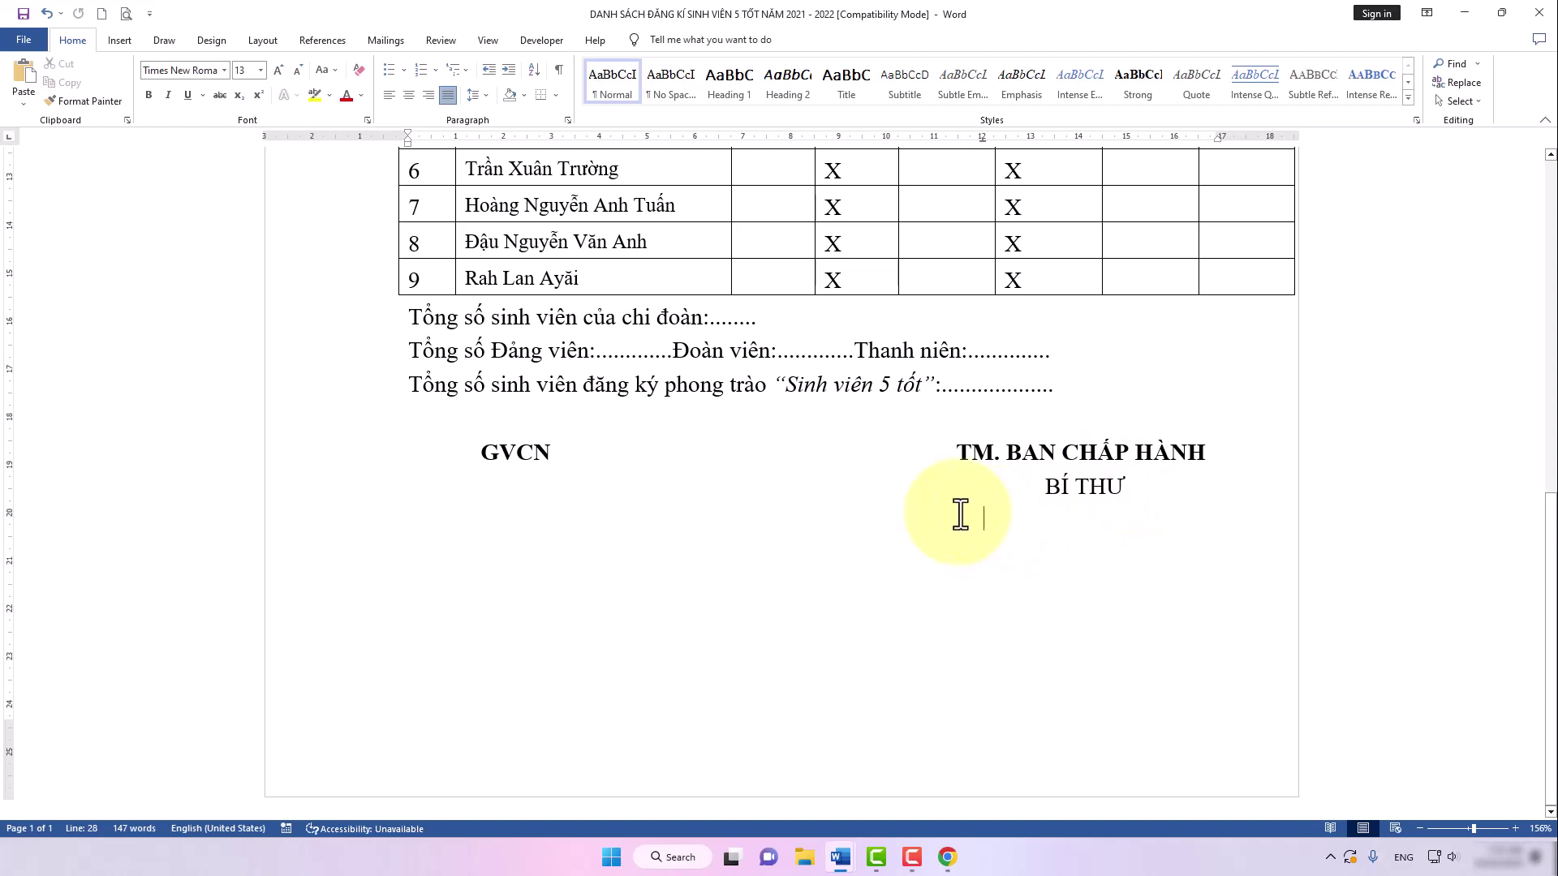
pyautogui.click(120, 45)
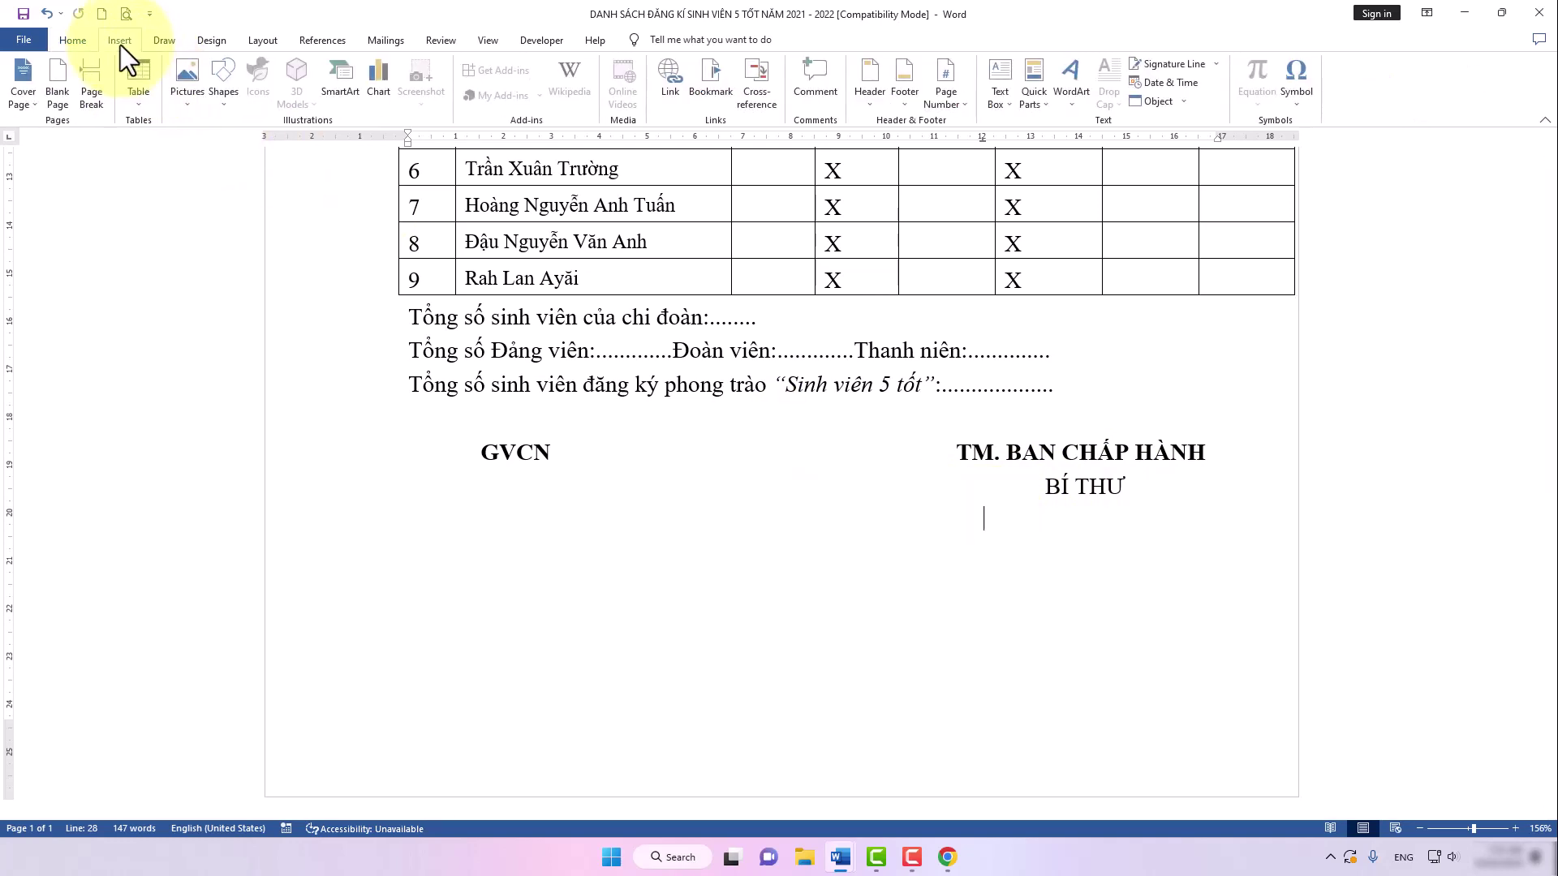
# Insert chu-ky-removebg-preview (1) from the Desktop as a picture from this device.
pyautogui.click(185, 105)
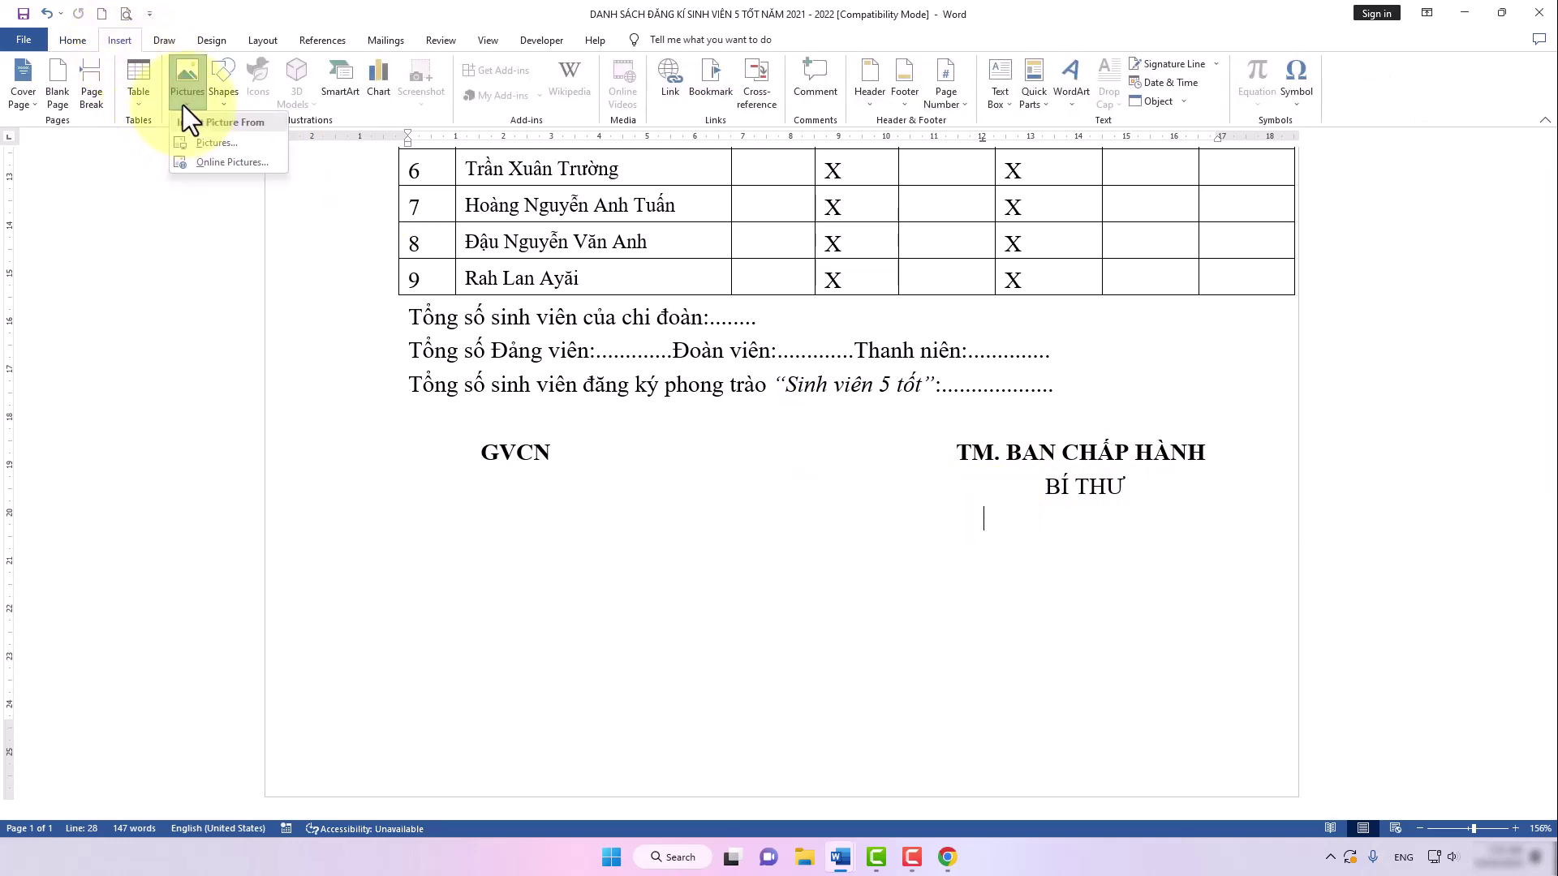
pyautogui.click(229, 142)
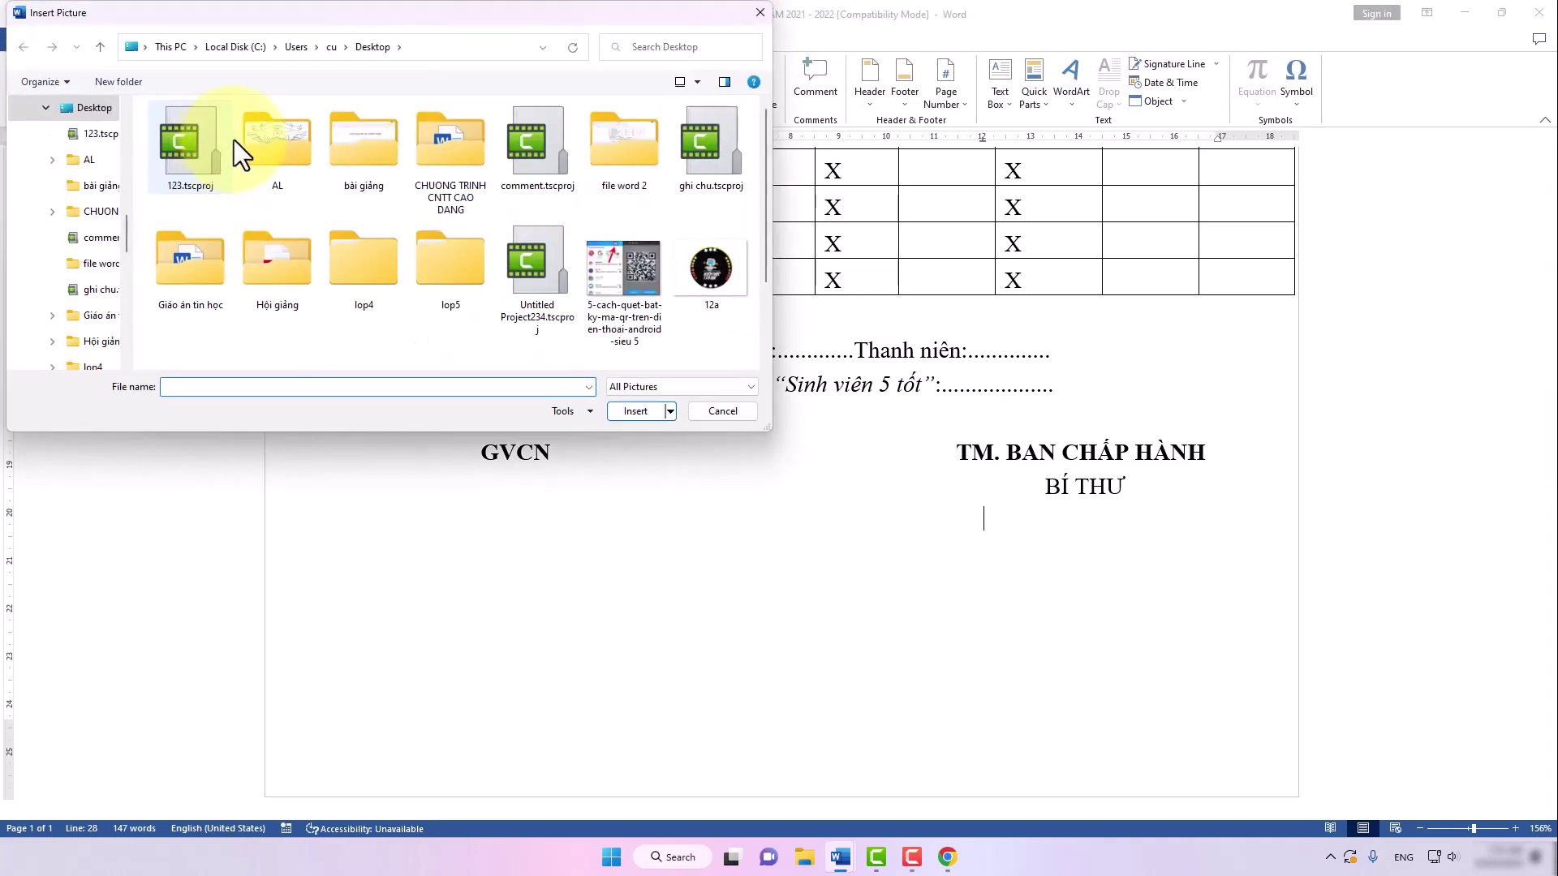
pyautogui.scroll(-1, 427, 207)
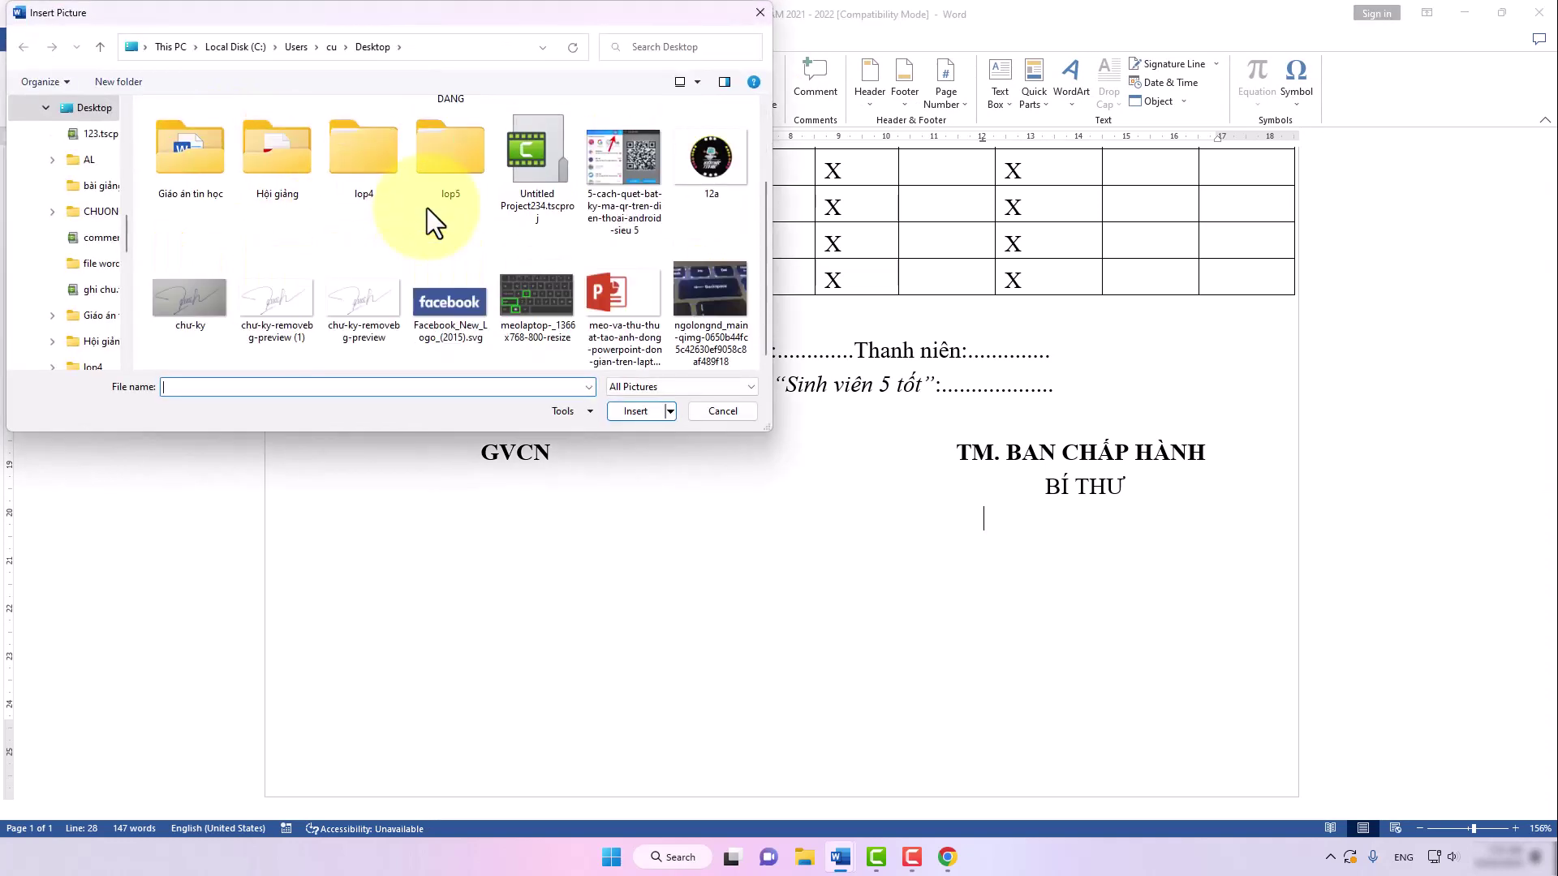
pyautogui.click(282, 299)
pyautogui.click(636, 411)
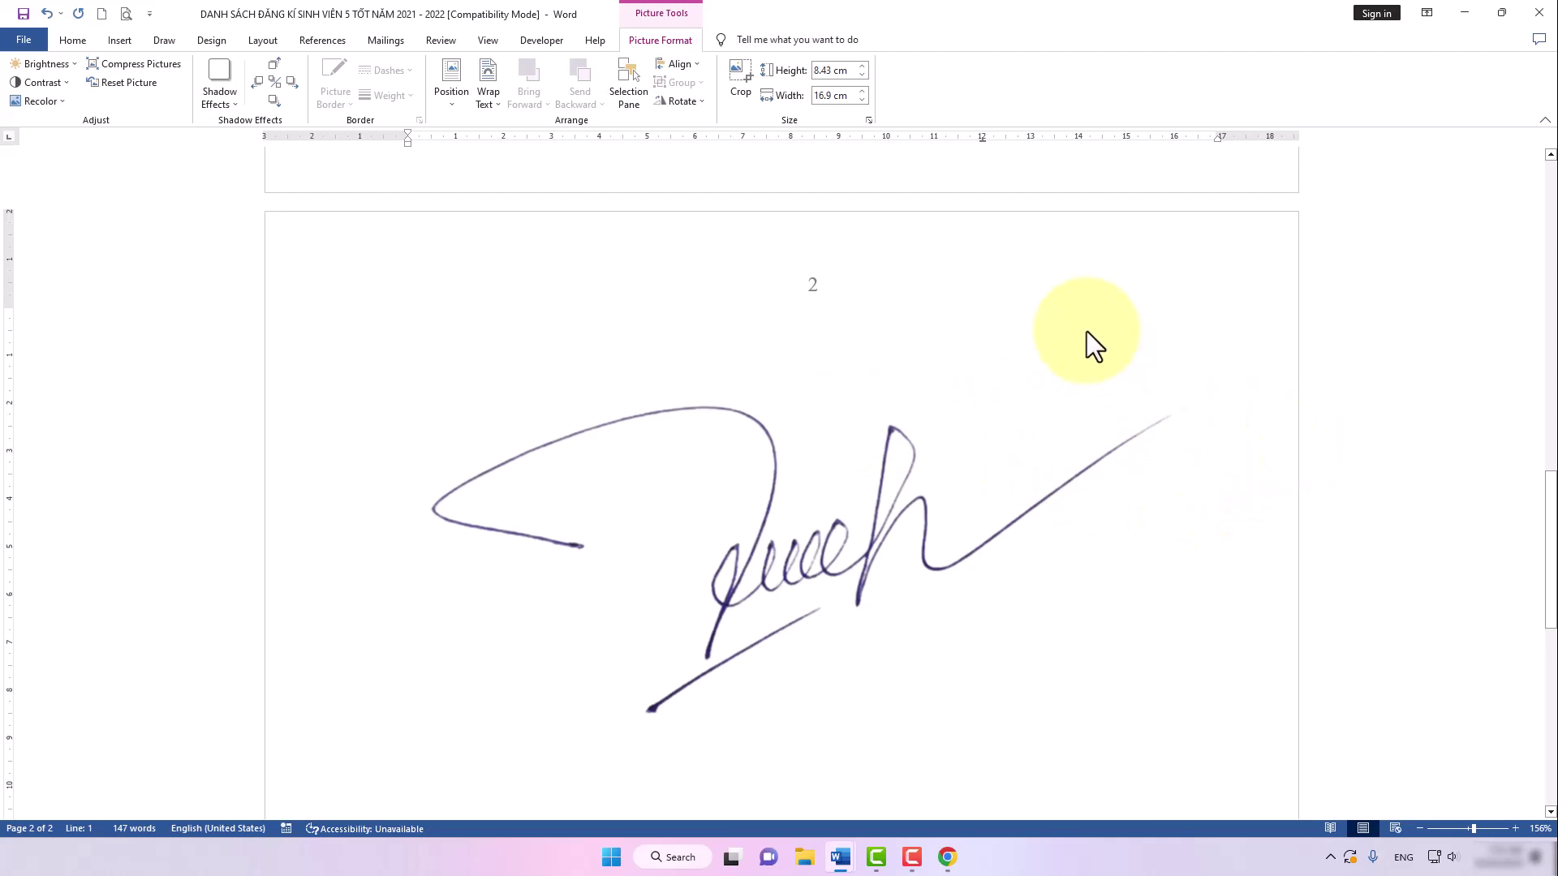
# Resize the signature picture by its corner handle down to 3.83 × 7.69 cm.
pyautogui.scroll(-5, 1055, 438)
pyautogui.click(1028, 529)
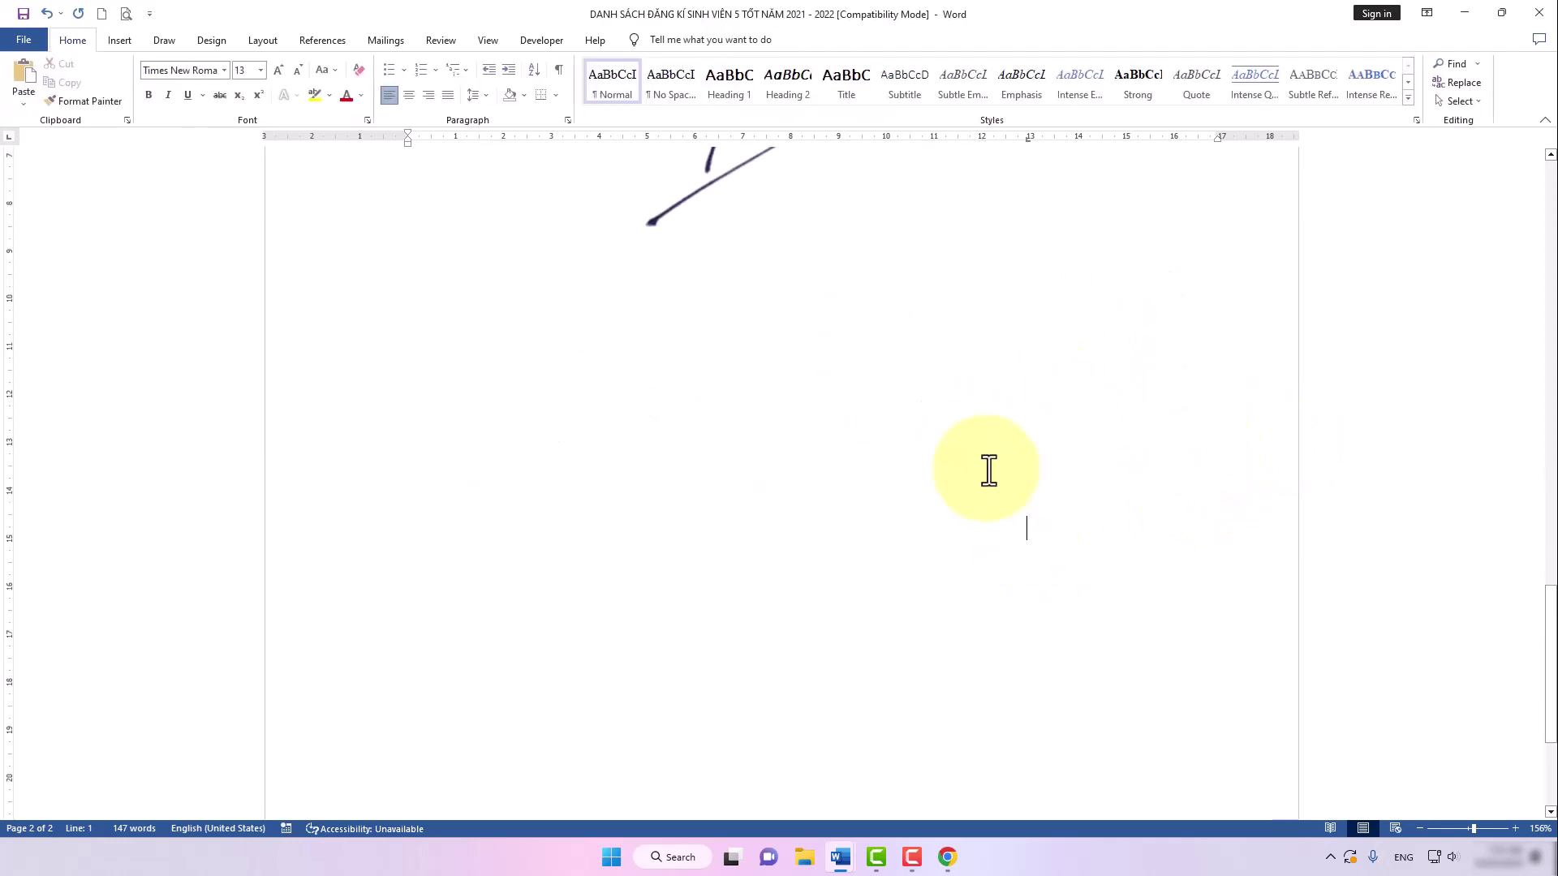
pyautogui.scroll(4, 892, 406)
pyautogui.click(804, 333)
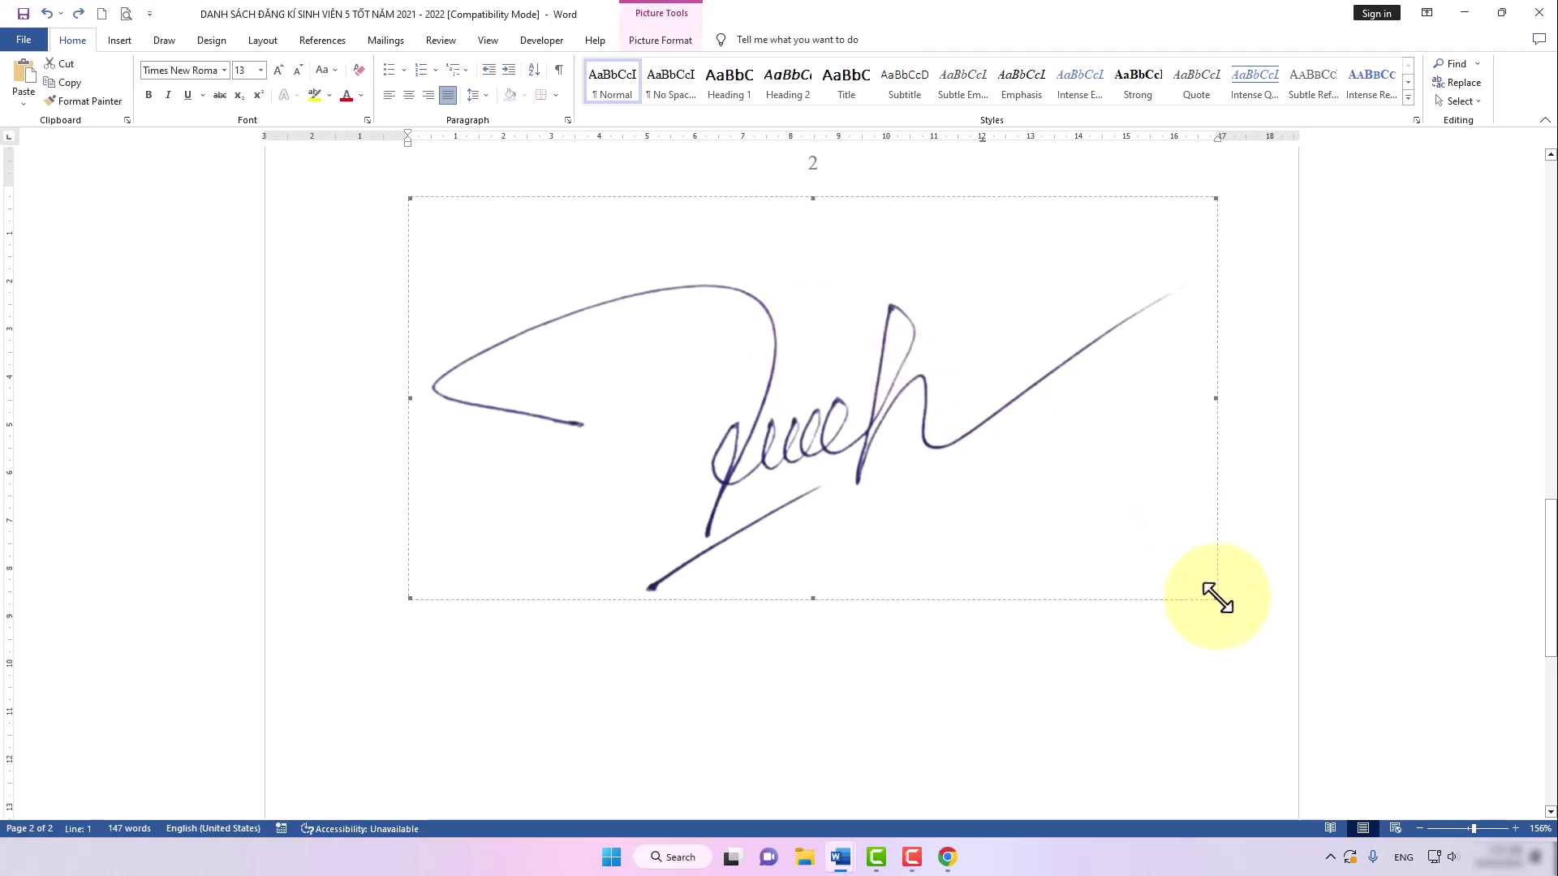
pyautogui.moveTo(1217, 598); pyautogui.dragTo(935, 411)
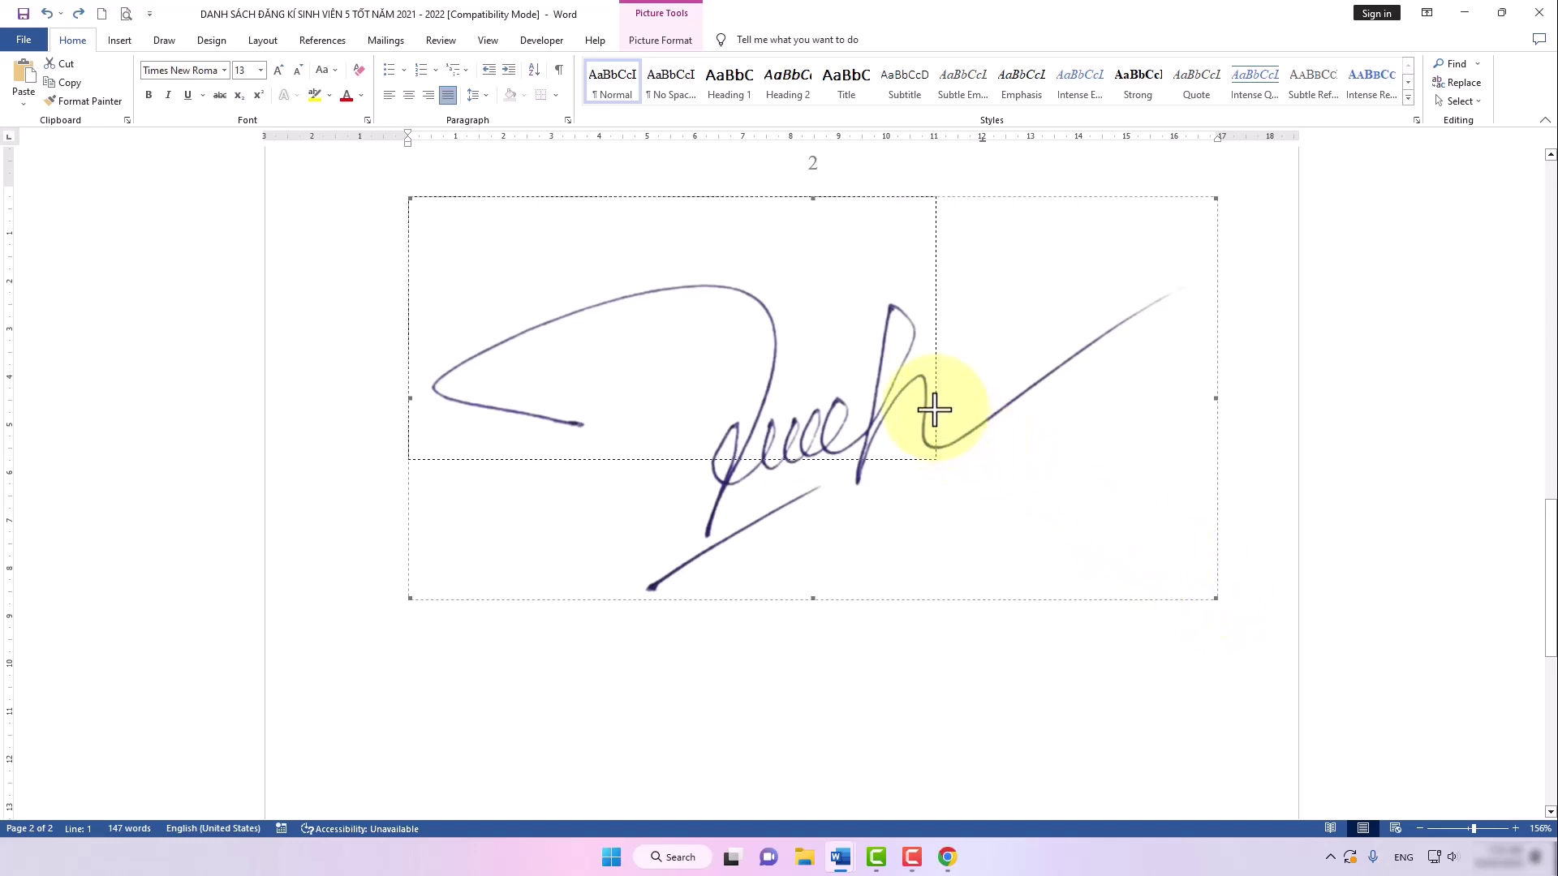
pyautogui.scroll(2, 1122, 511)
pyautogui.scroll(2, 1216, 635)
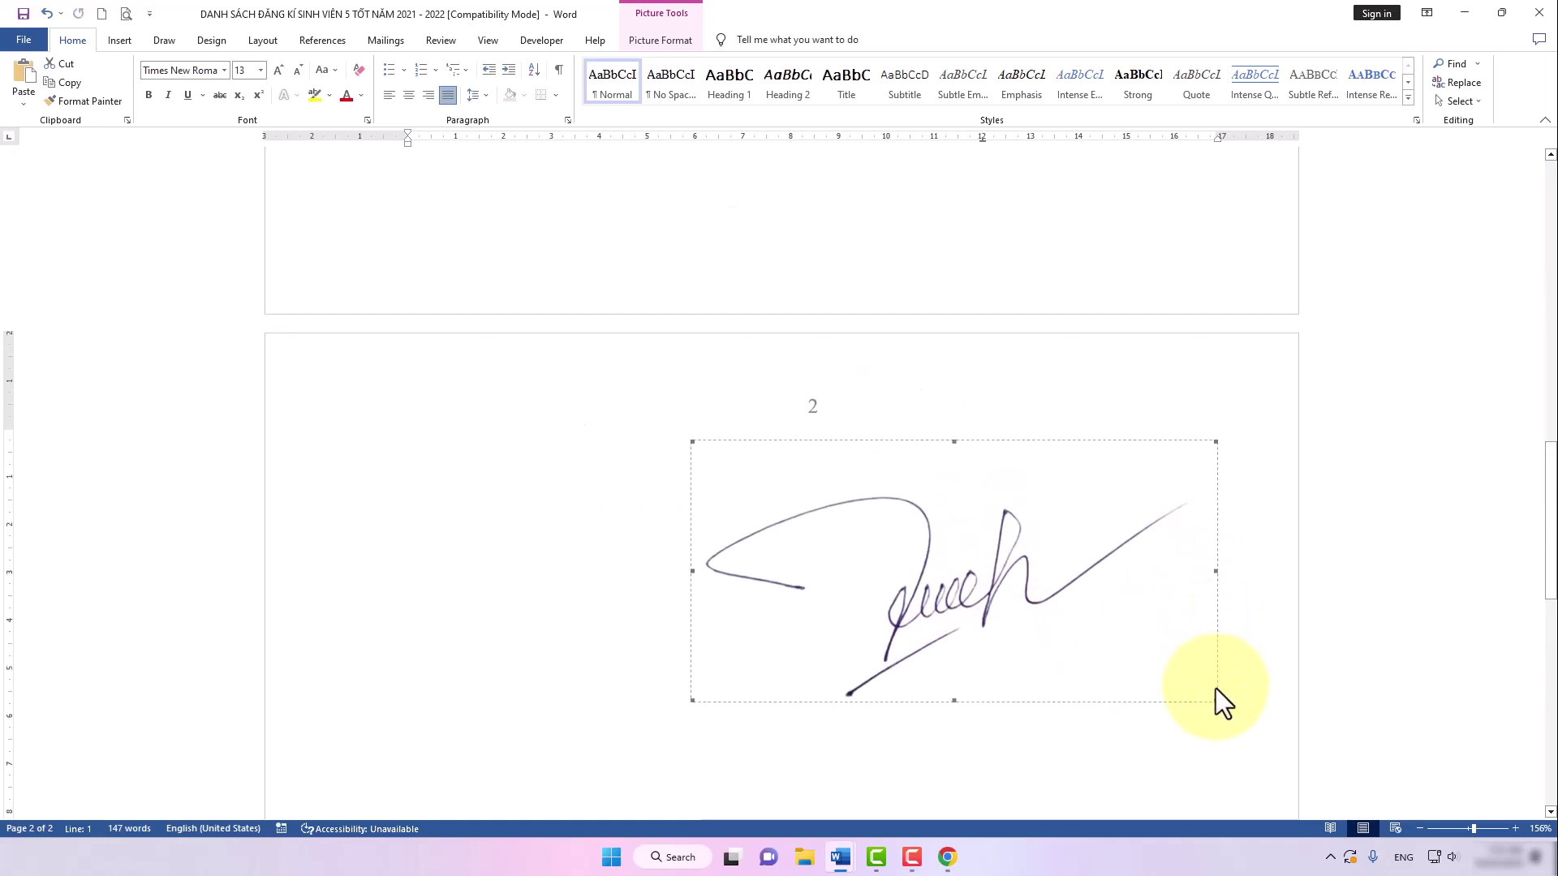
pyautogui.moveTo(1217, 699)
pyautogui.mouseDown()
pyautogui.moveTo(1115, 617)
pyautogui.moveTo(1140, 596)
pyautogui.mouseUp()
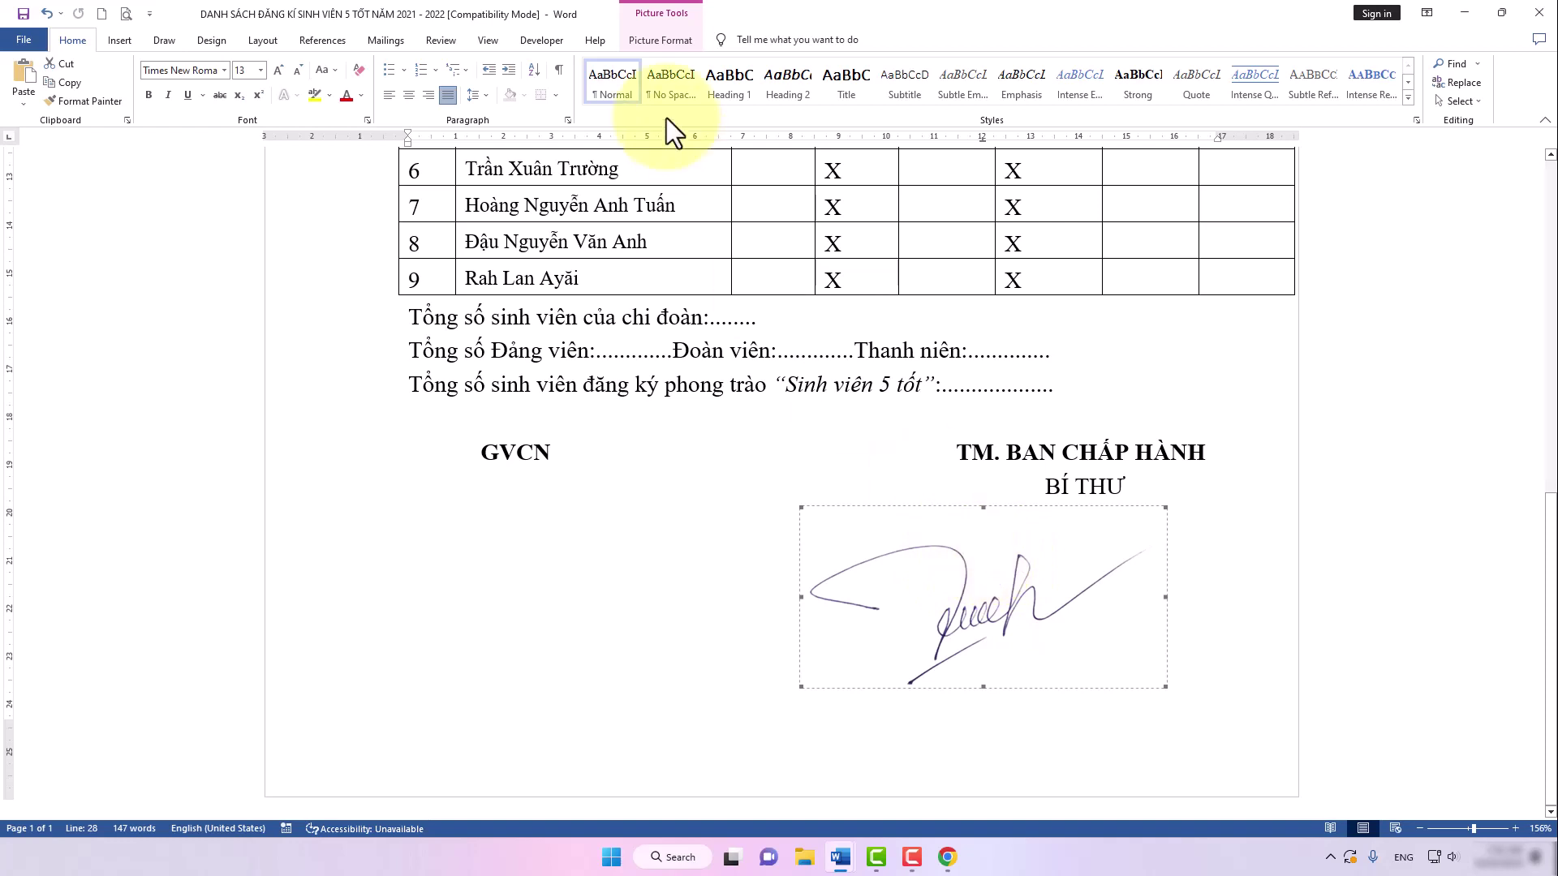
pyautogui.click(674, 44)
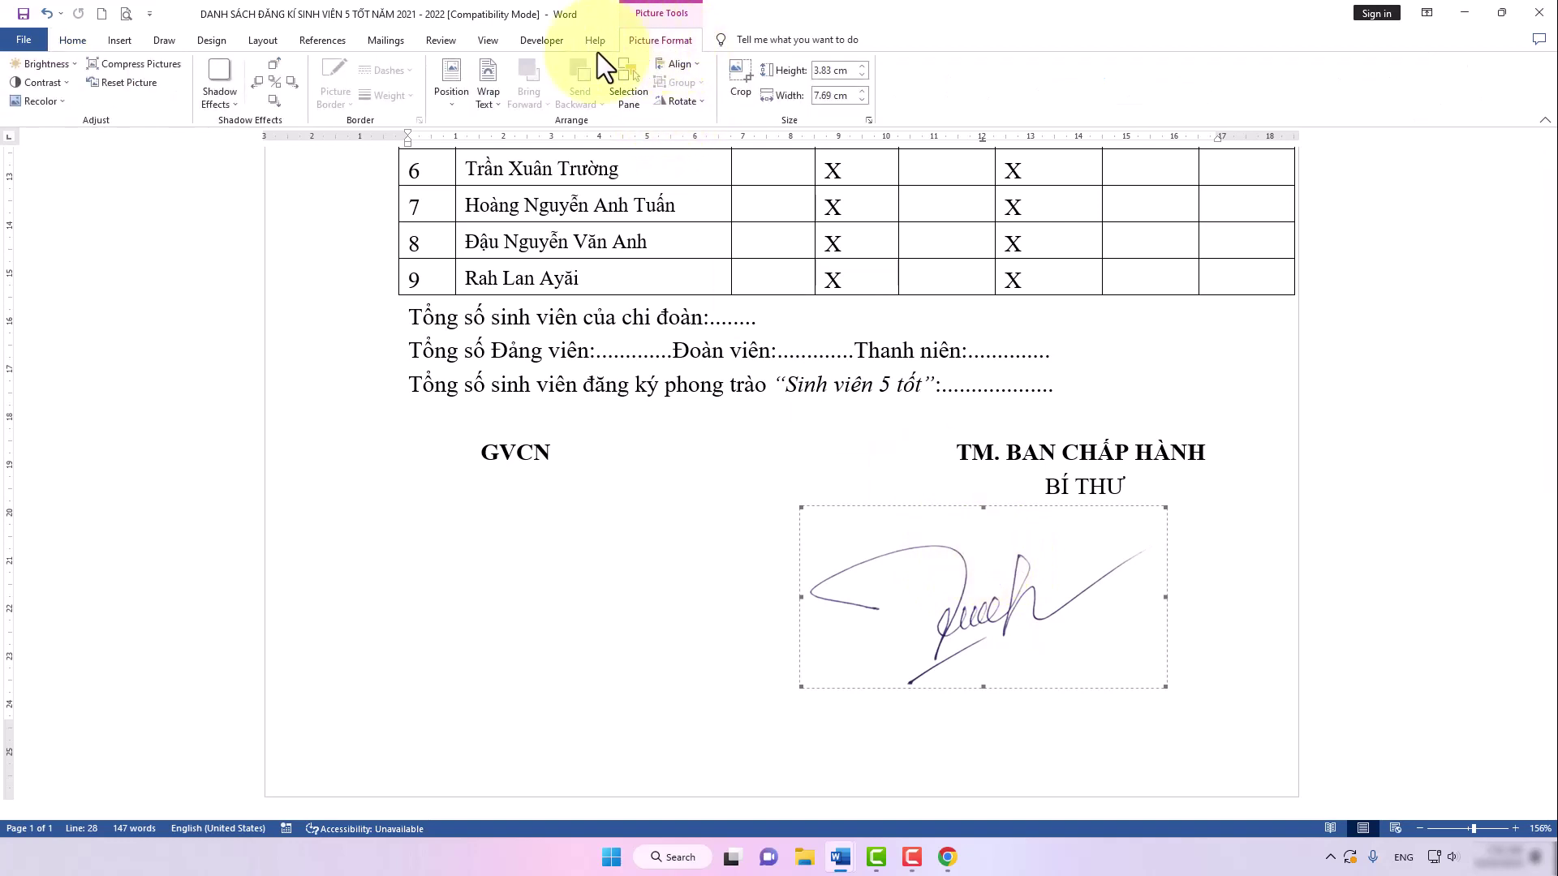
# Set the signature to In Front of Text wrapping and drag it just below BÍ THƯ.
pyautogui.click(498, 99)
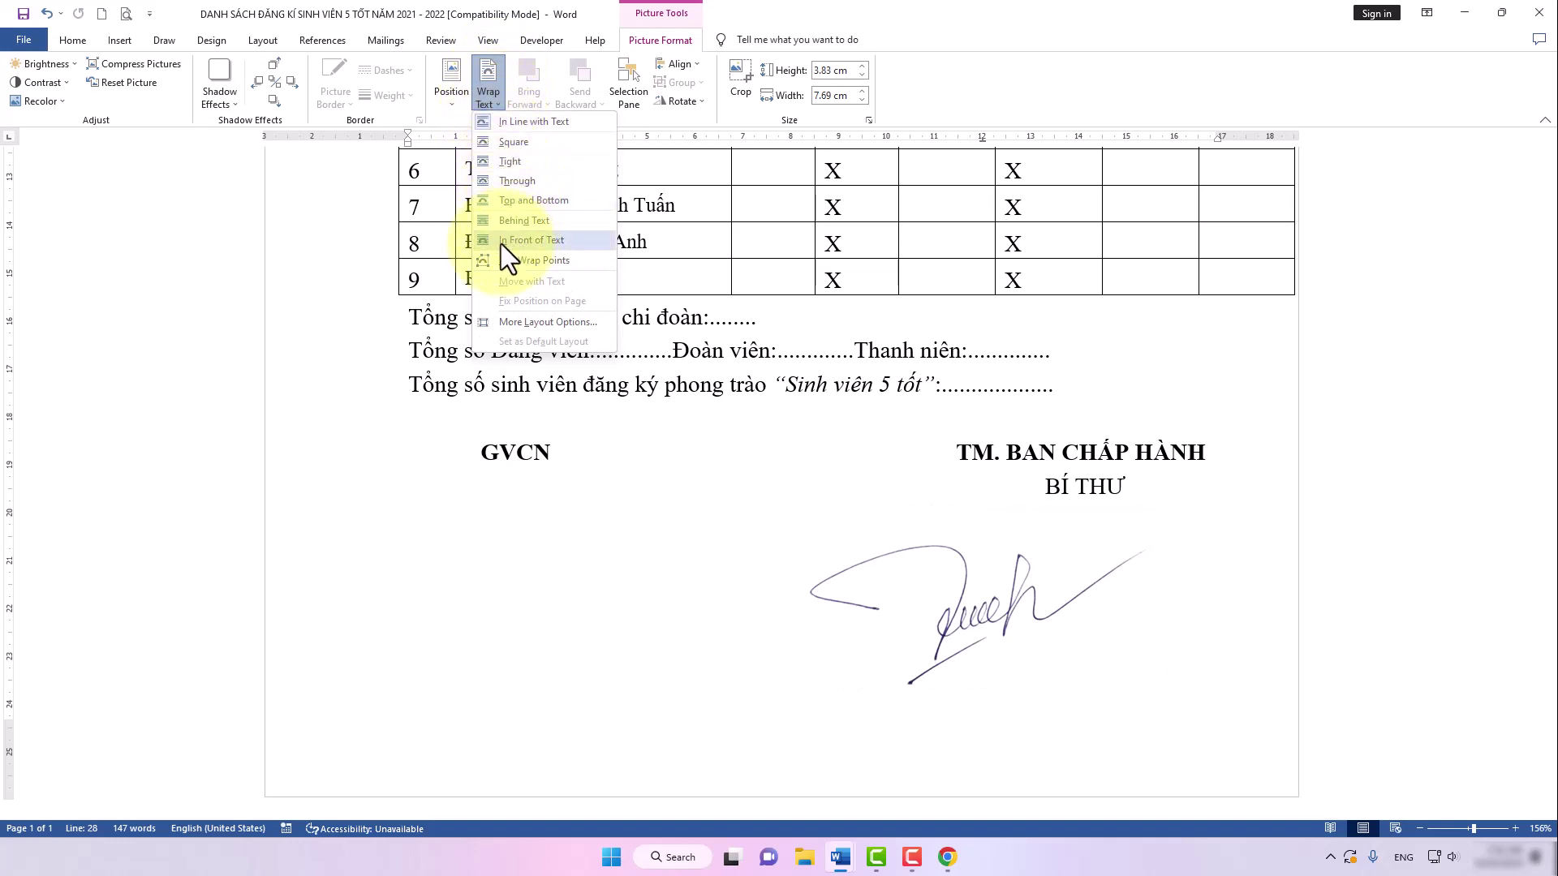
pyautogui.click(557, 241)
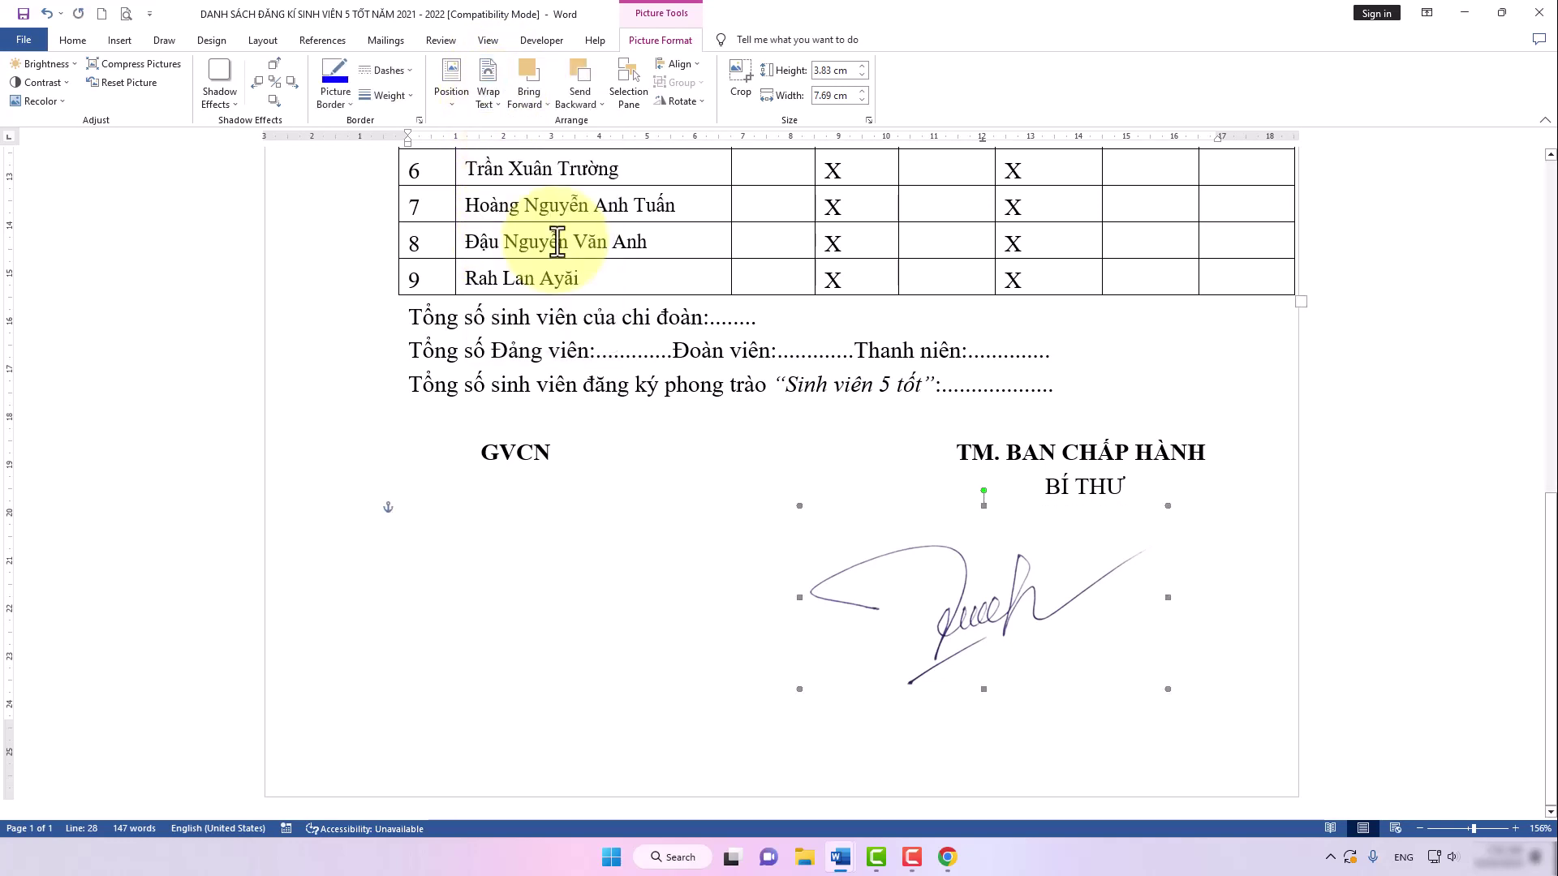
pyautogui.moveTo(974, 568); pyautogui.dragTo(1085, 556)
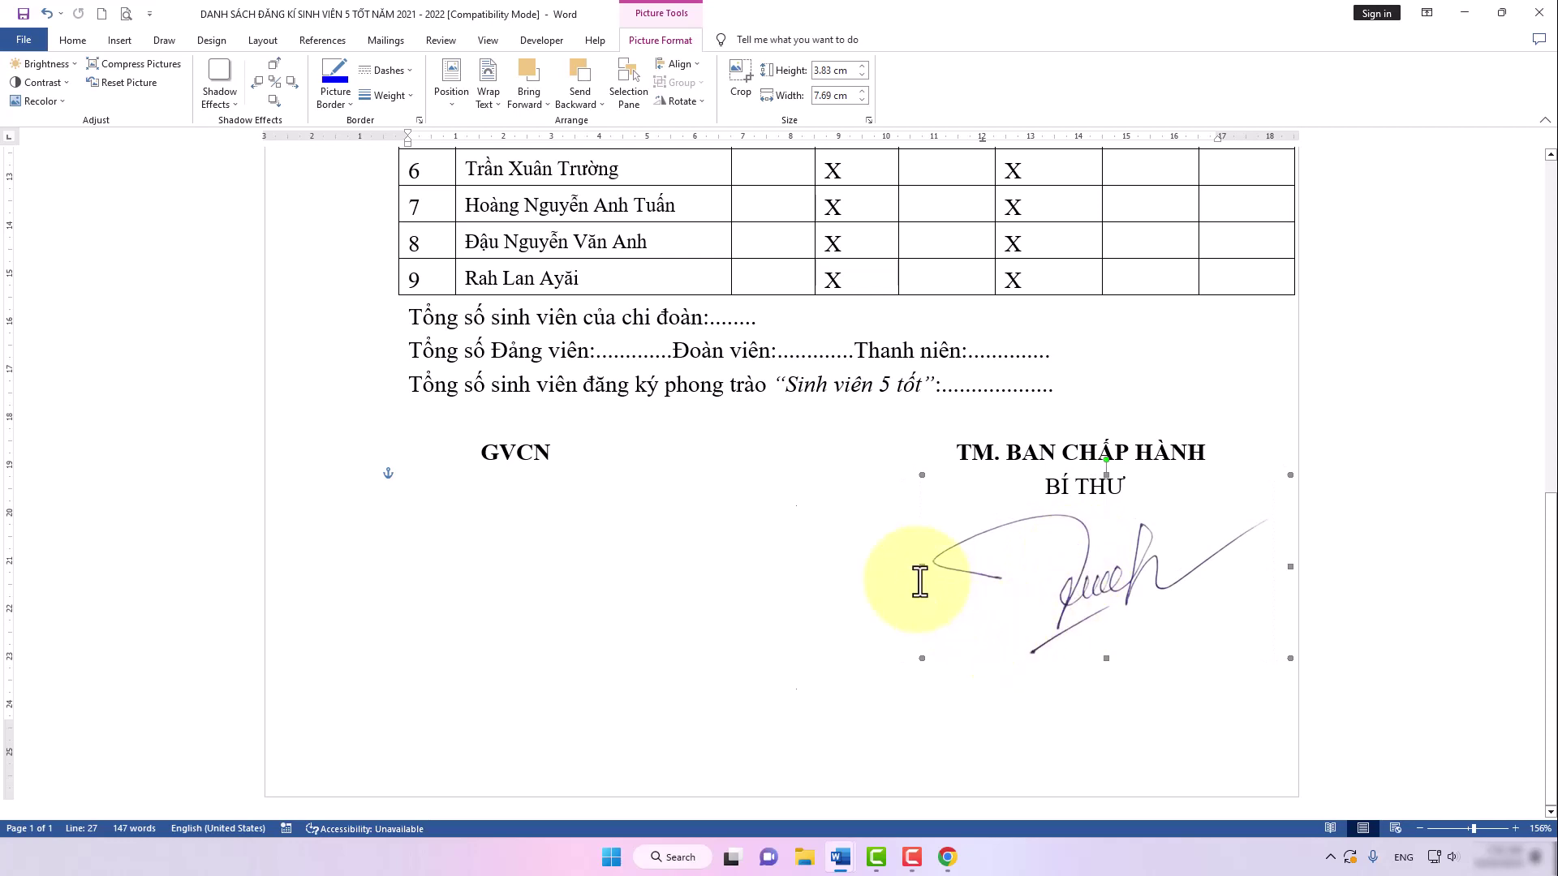
pyautogui.click(924, 568)
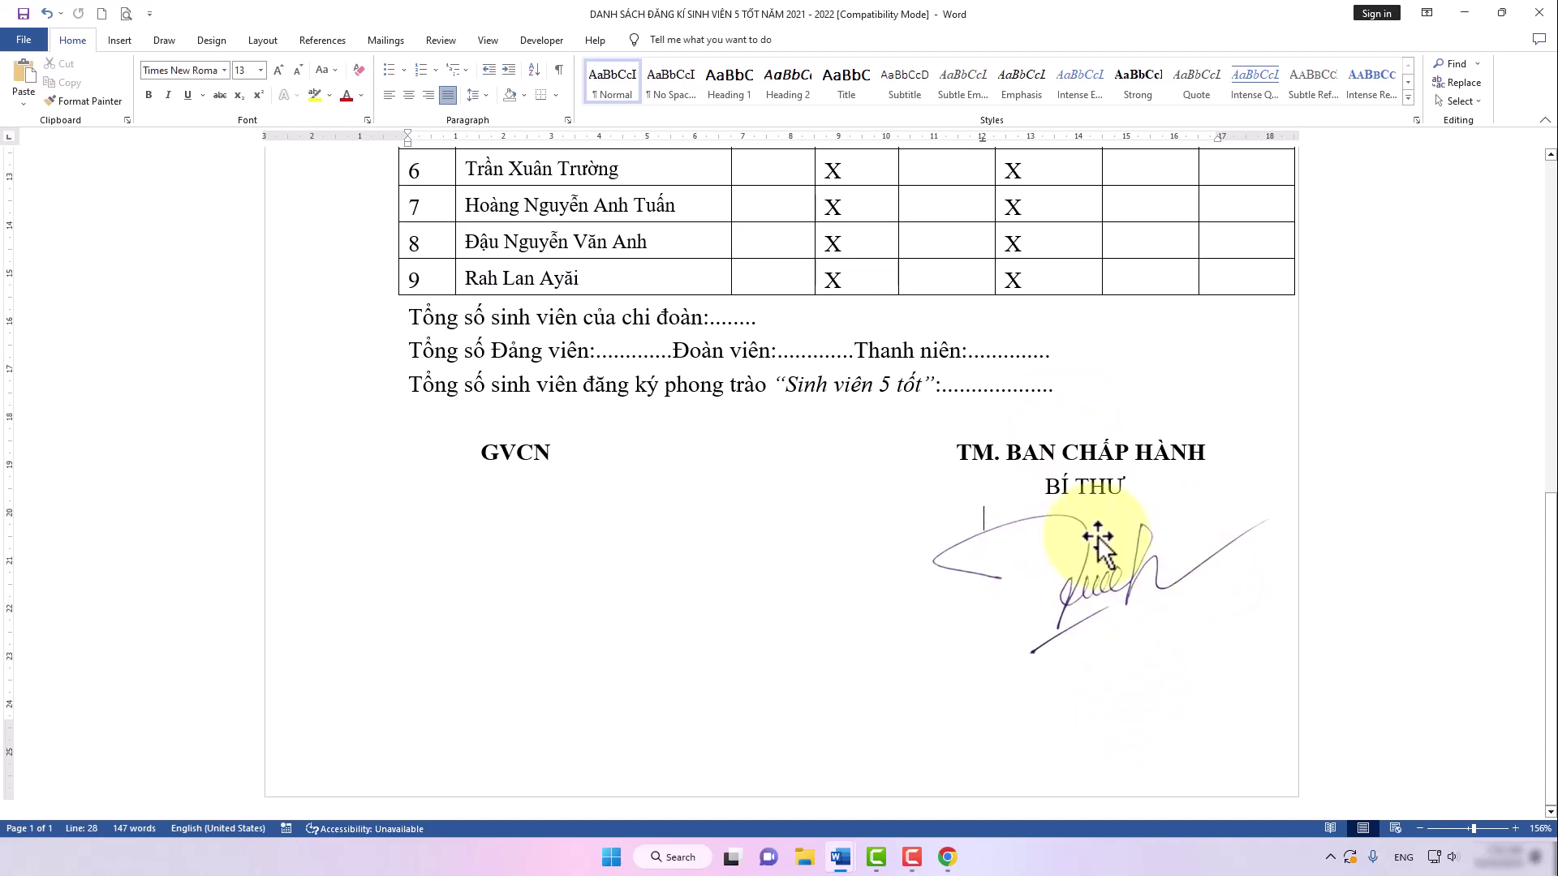
pyautogui.scroll(2, 998, 609)
pyautogui.scroll(-3, 1006, 593)
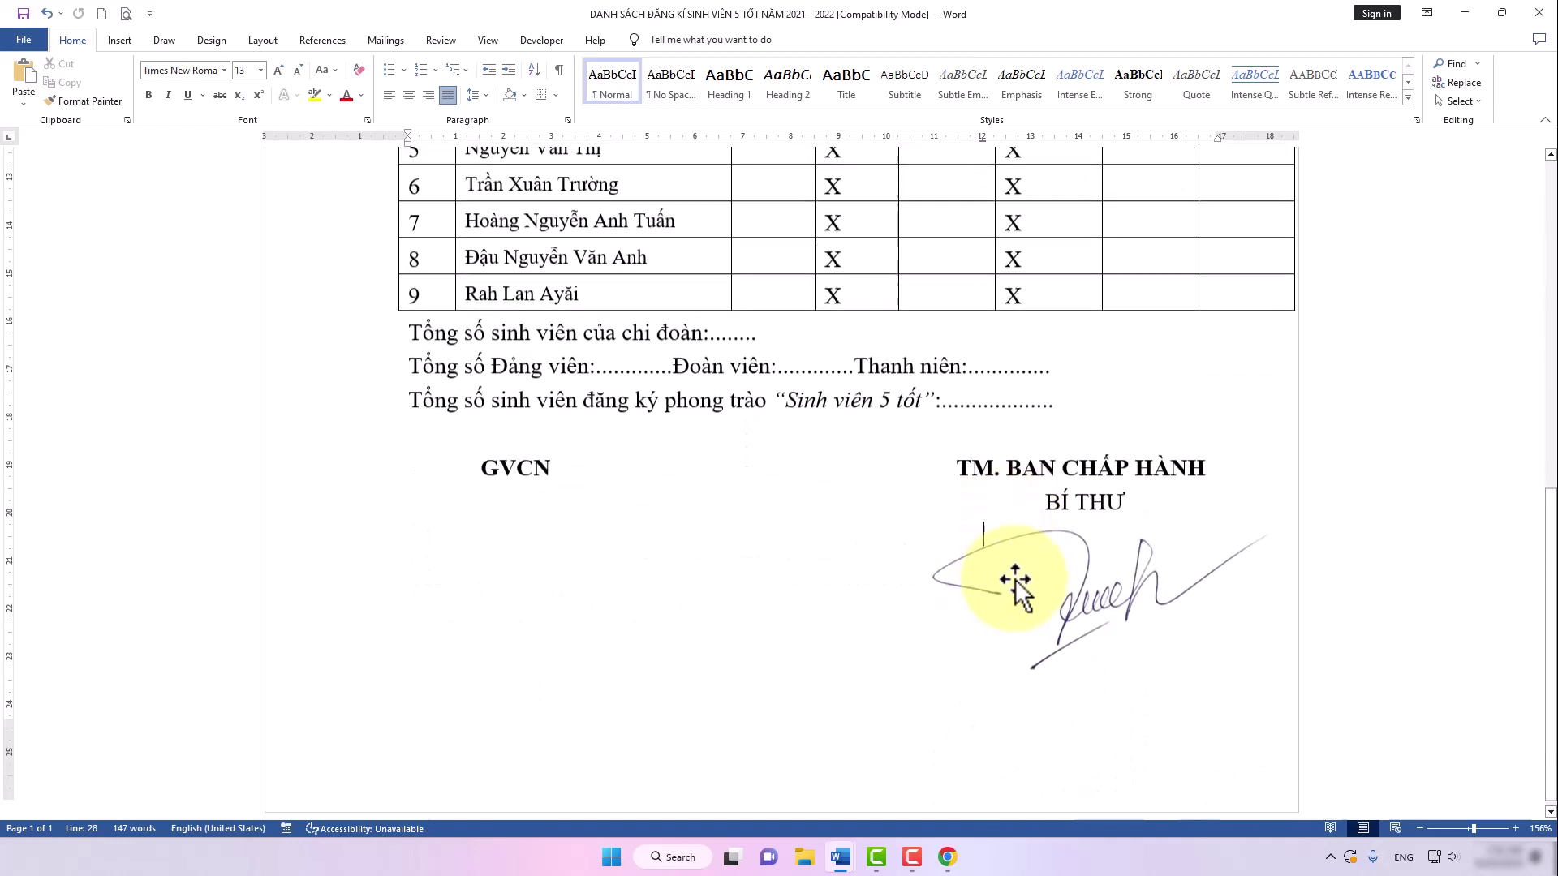
# Check the signed list in Print Preview, then switch to Document1.
pyautogui.click(127, 14)
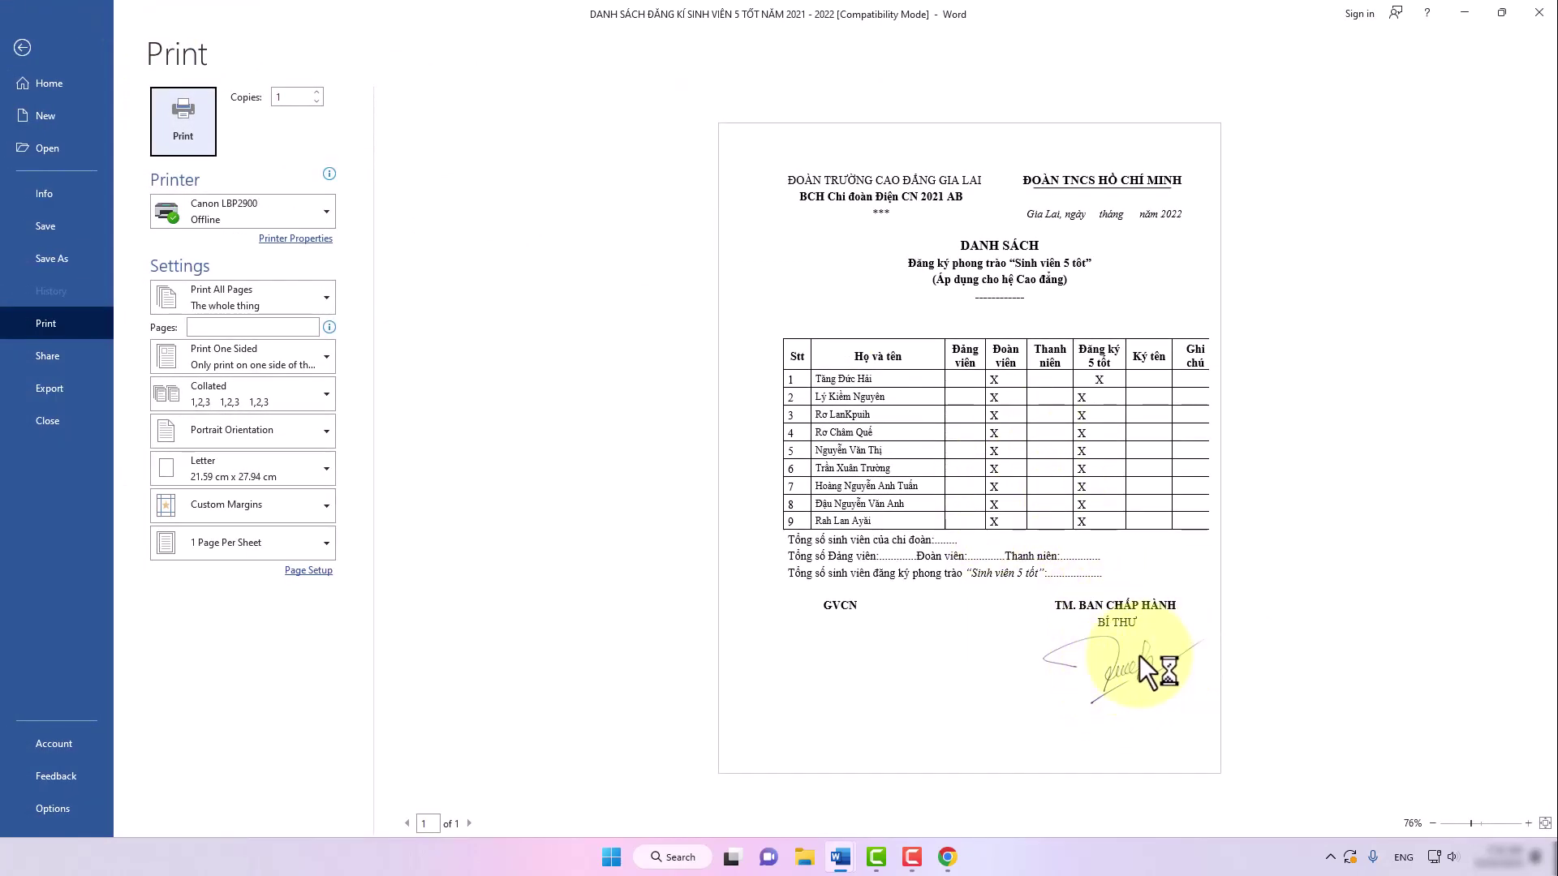
pyautogui.click(22, 47)
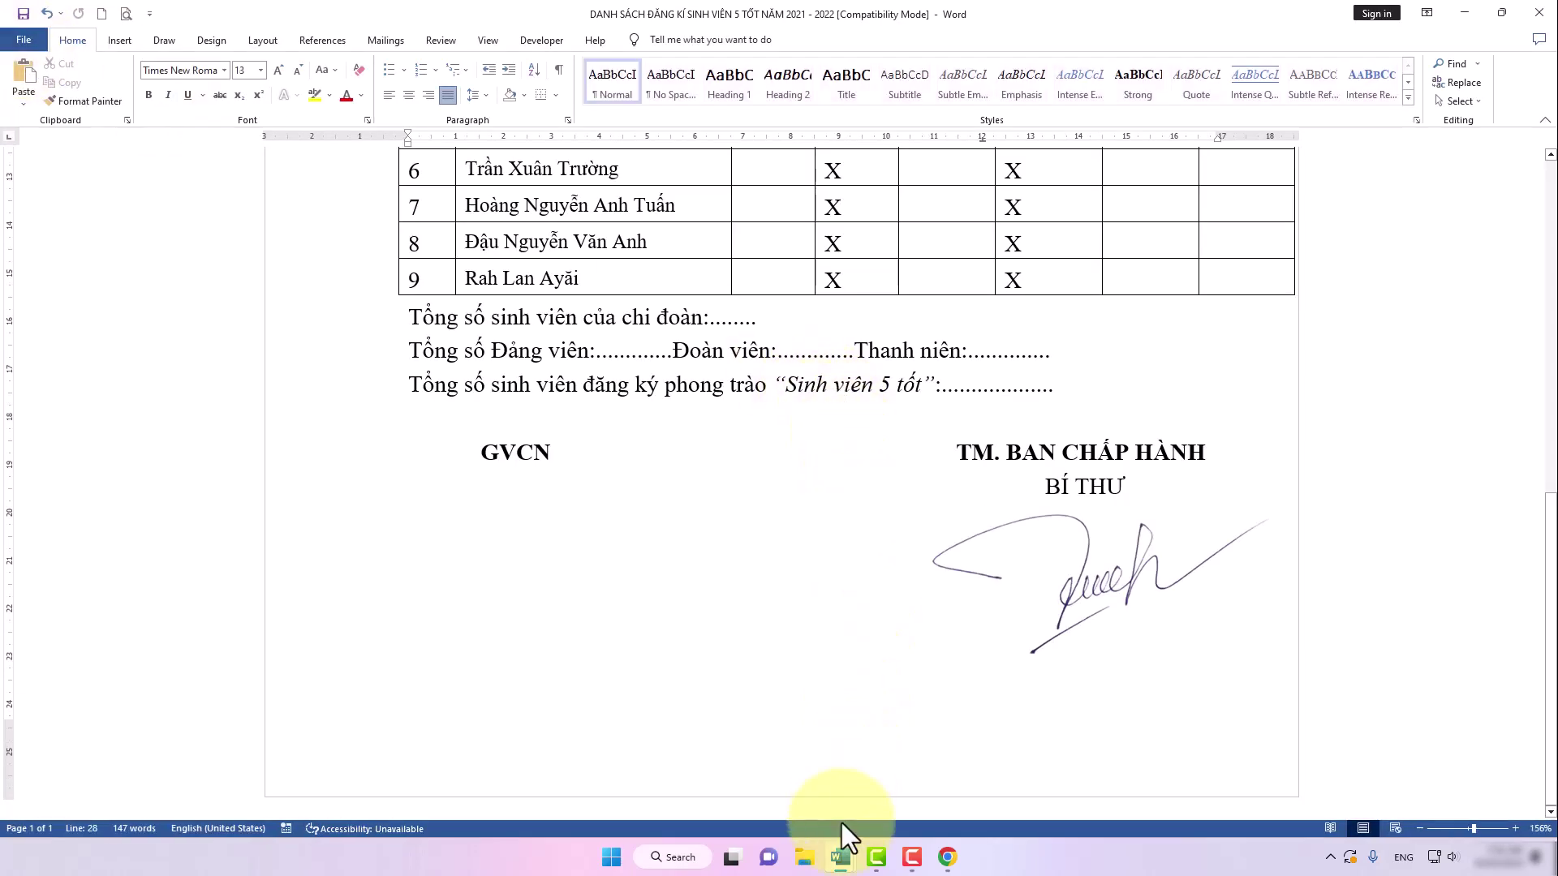
pyautogui.moveTo(839, 857)
pyautogui.click(899, 771)
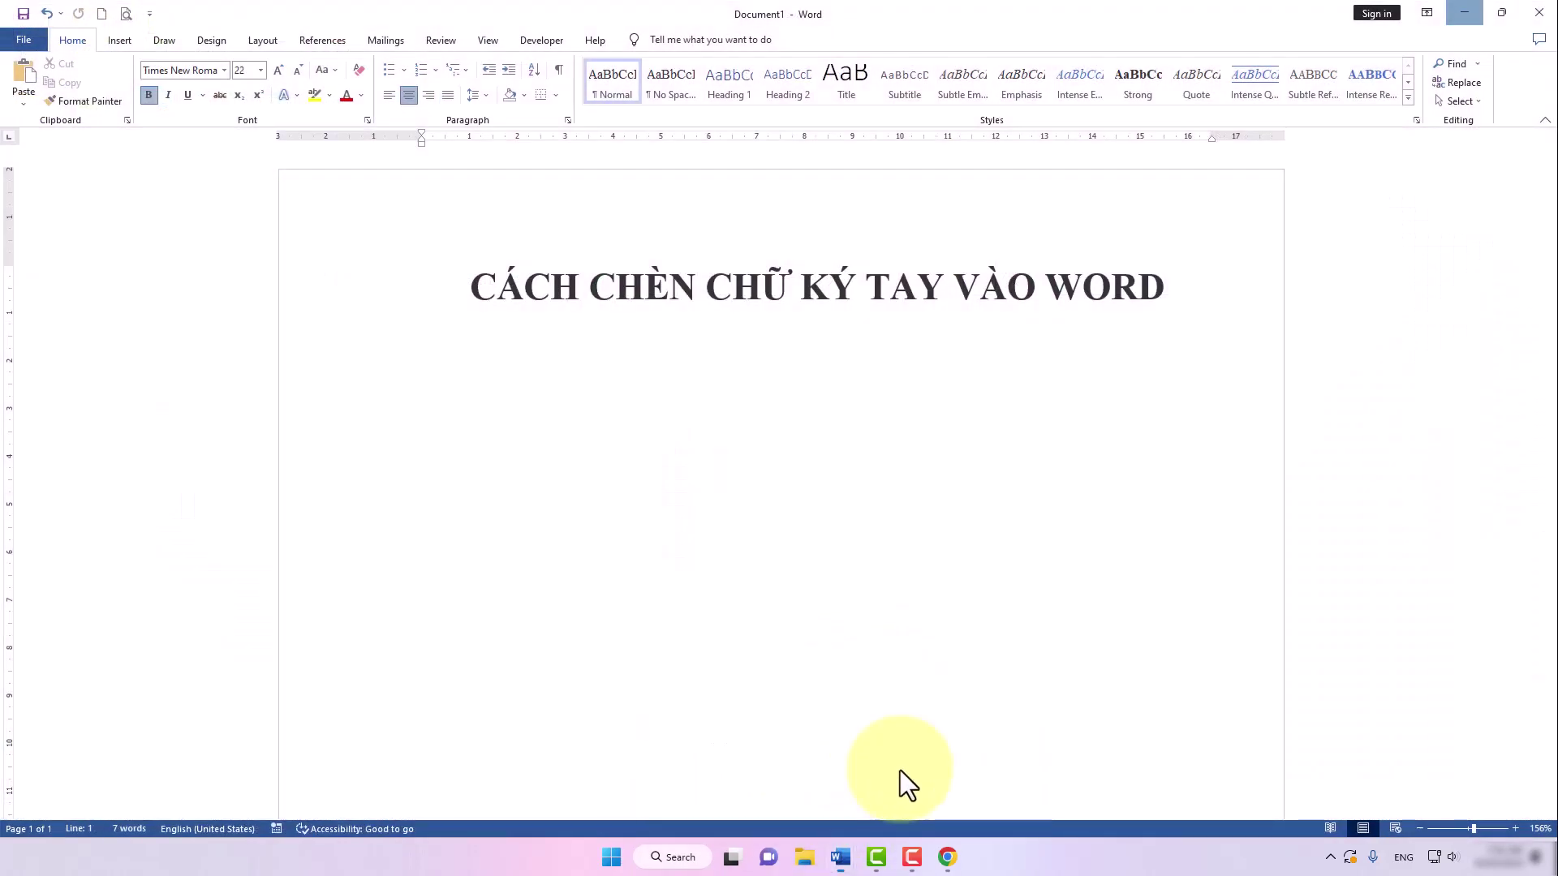